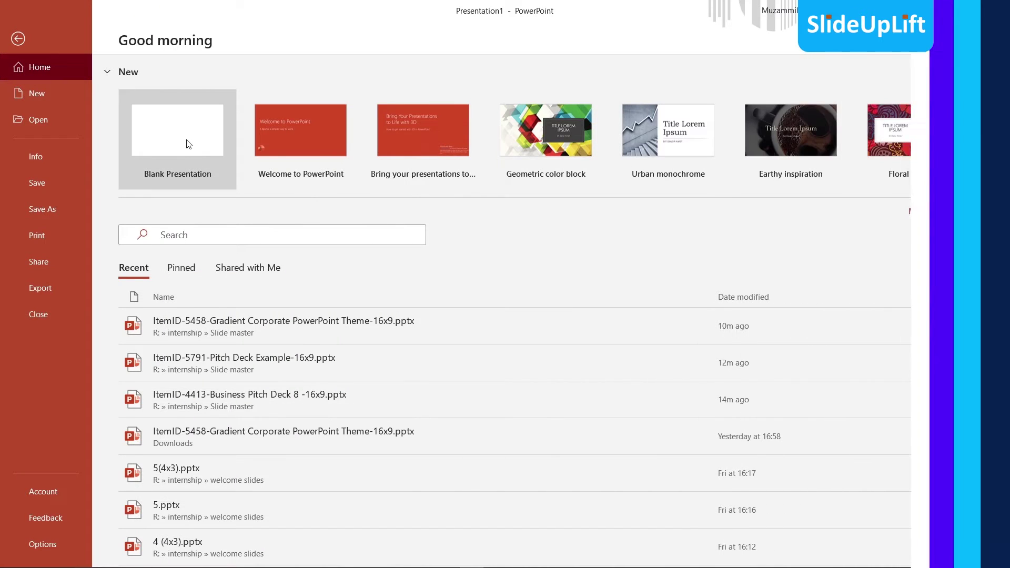
- Create a blank presentation and open Slide Master view on the top Office Theme master
left_click(190, 147)
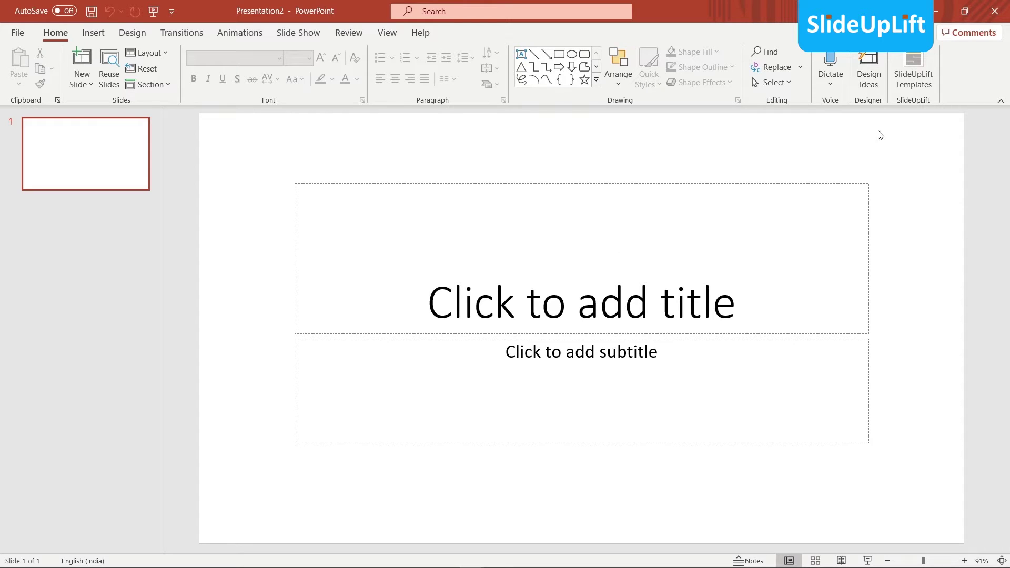
left_click(387, 34)
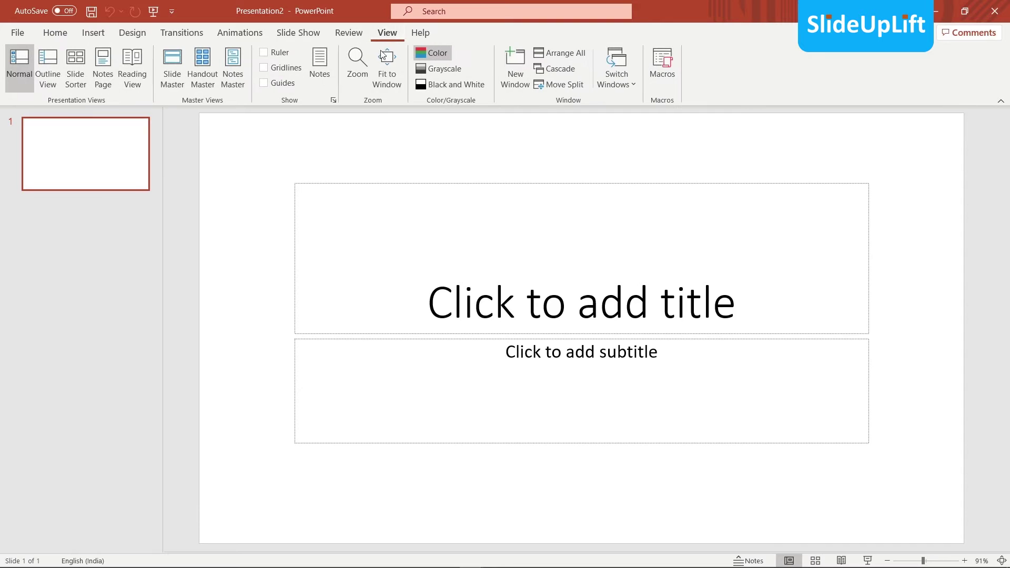
left_click(173, 76)
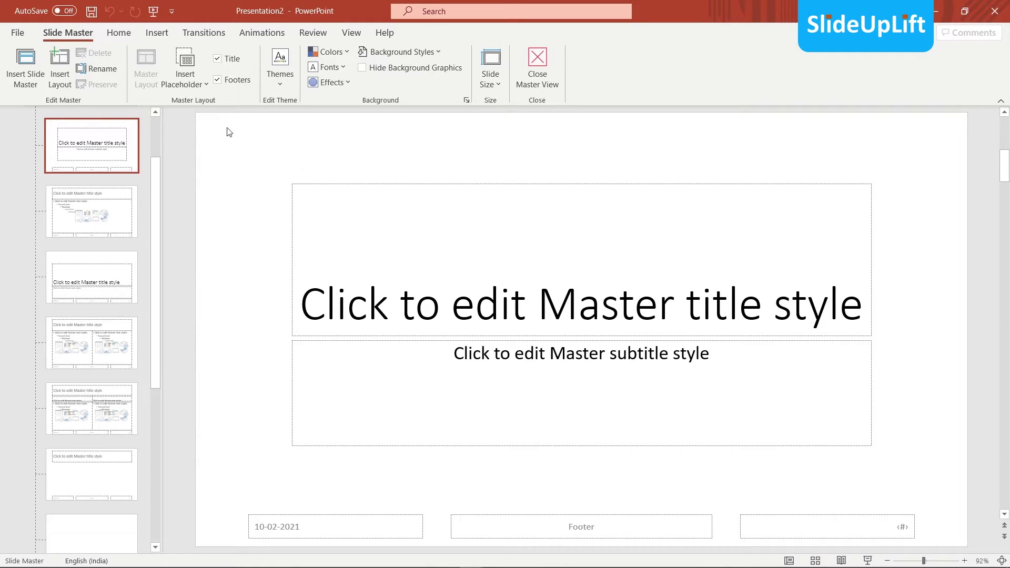
scroll(121, 202, "up", 2)
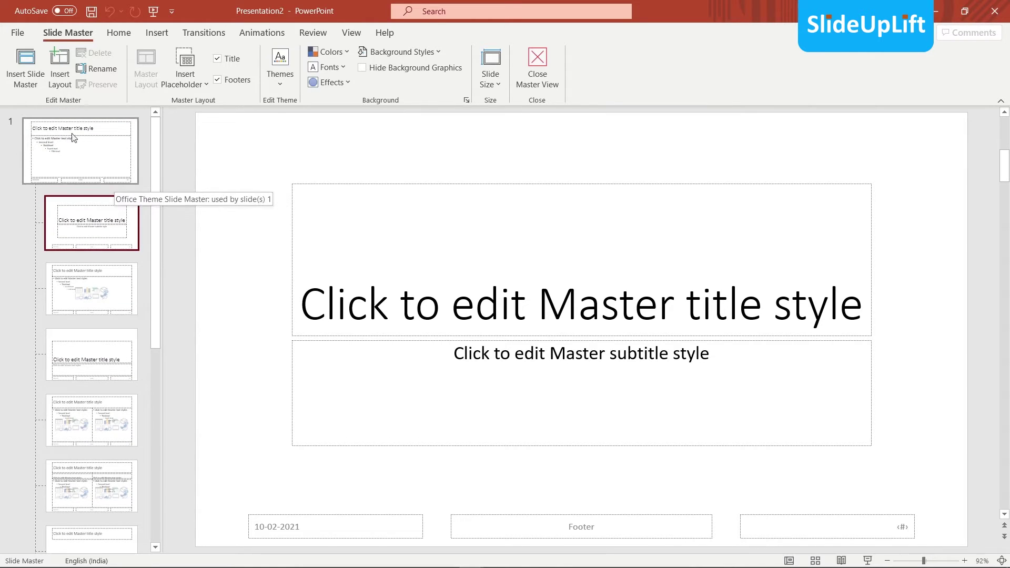
left_click(95, 149)
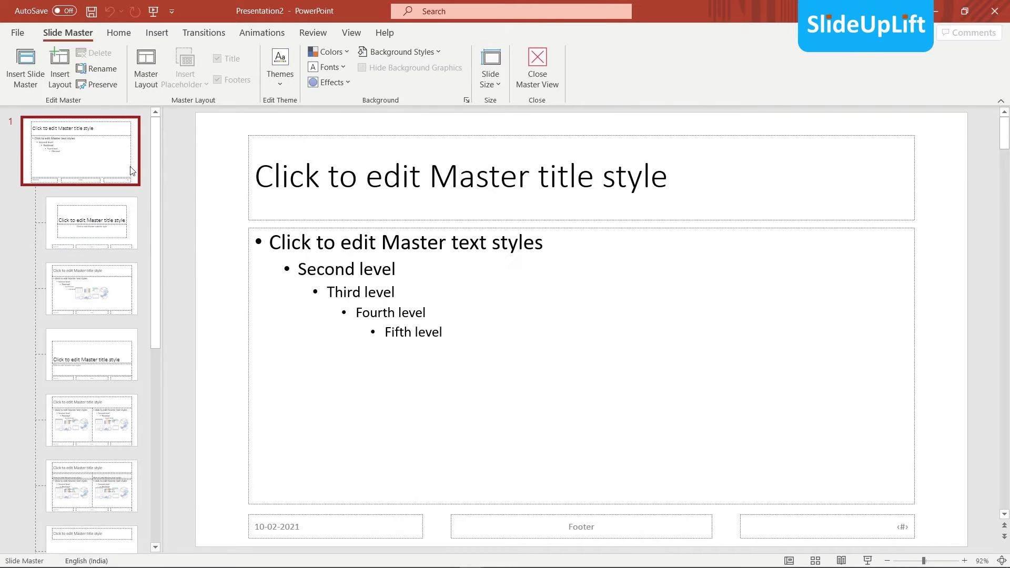
- Apply the dark teal-accented theme from the Themes gallery to the master and layouts
left_click(283, 80)
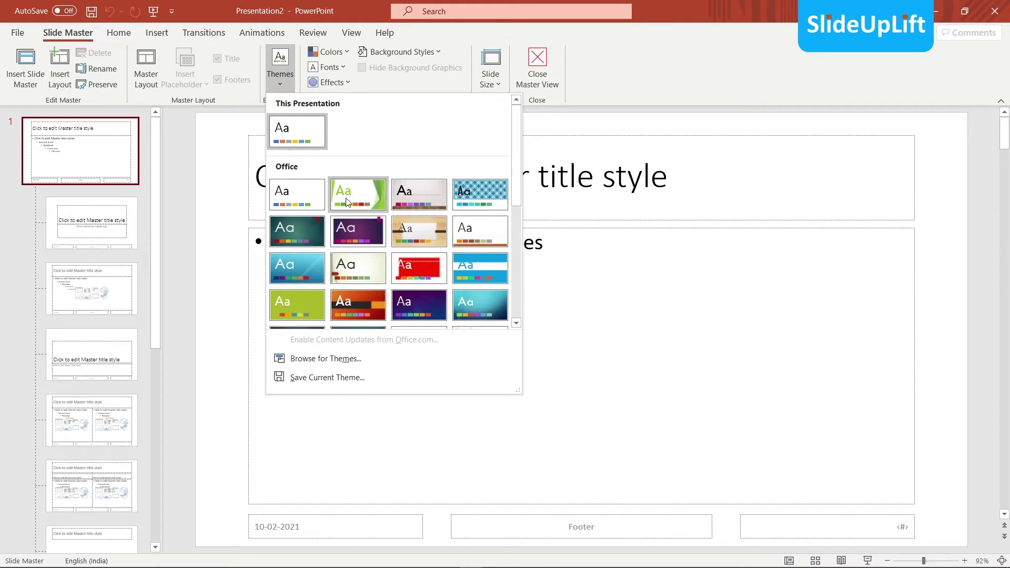
scroll(368, 309, "down", 3)
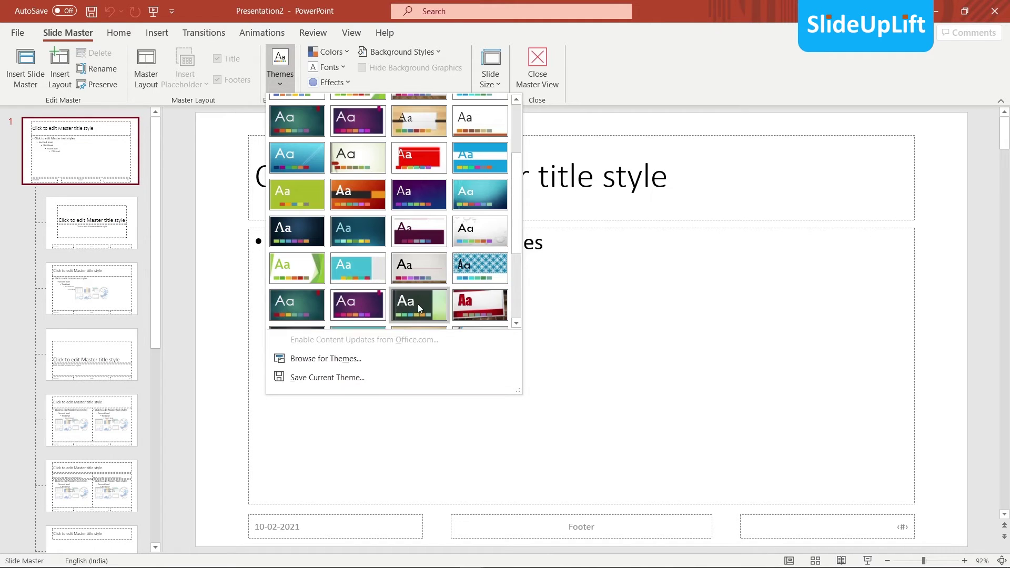
scroll(422, 304, "down", 4)
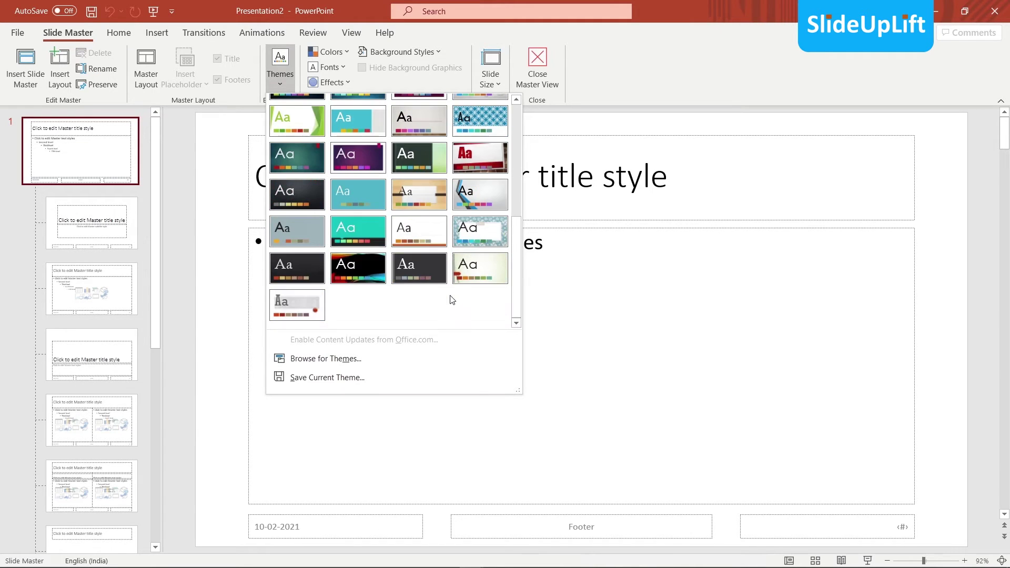
left_click(363, 228)
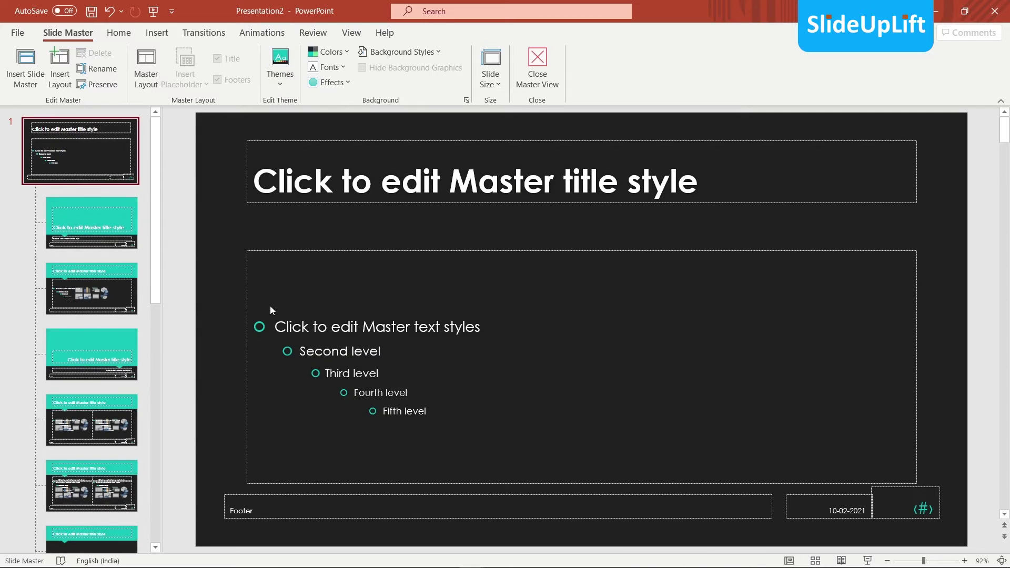
left_click(127, 218)
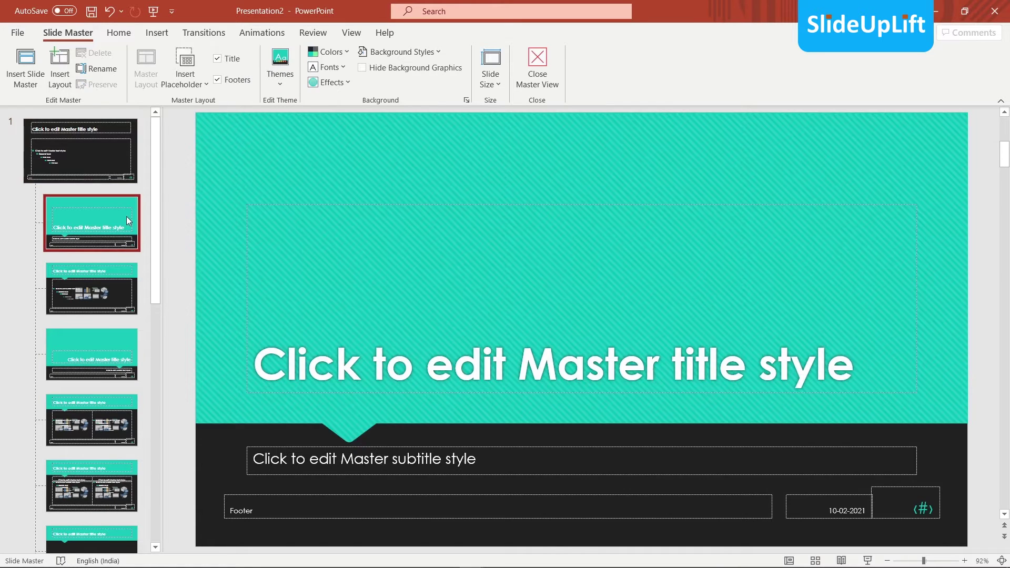
left_click(125, 289)
left_click(106, 346)
left_click(108, 412)
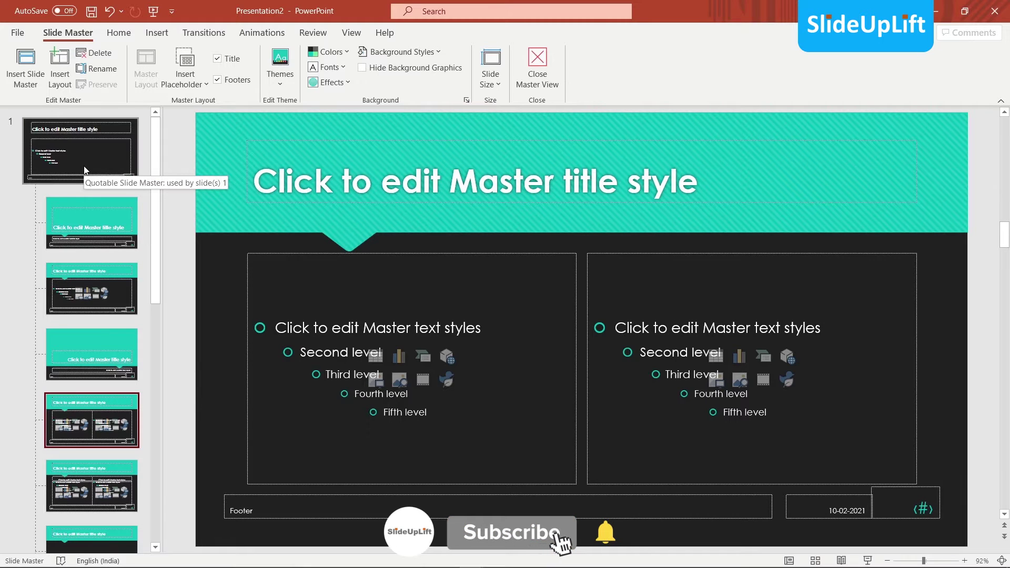
left_click(84, 170)
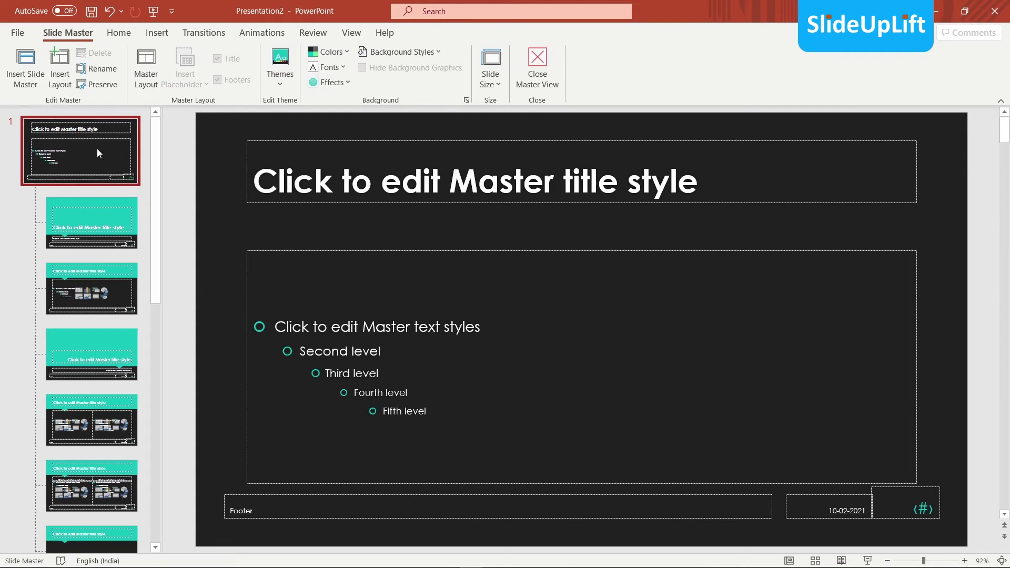
- Set the master title font to Adobe Garamond Pro Bold
left_click_drag(254, 181, 687, 186)
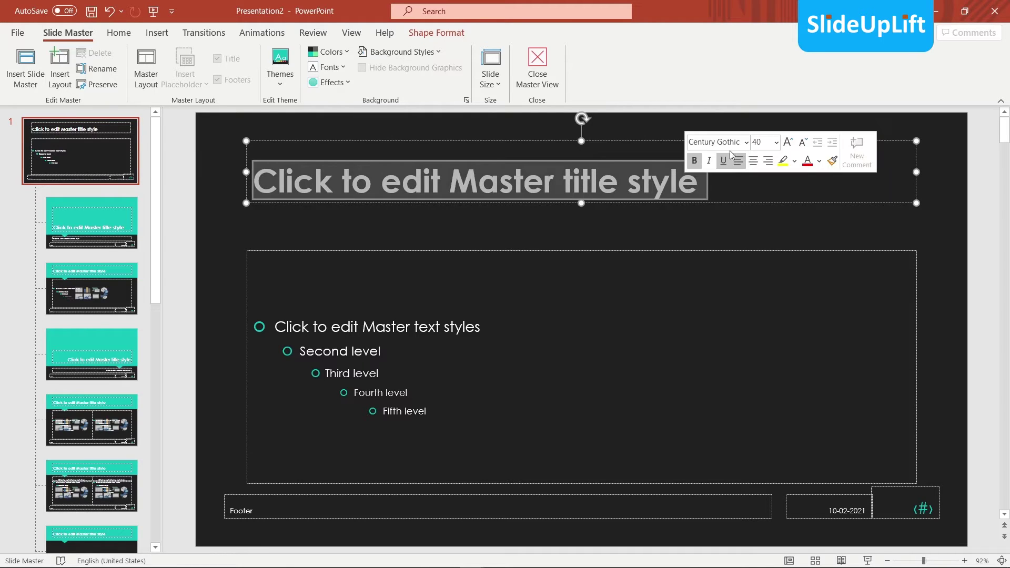
left_click(747, 142)
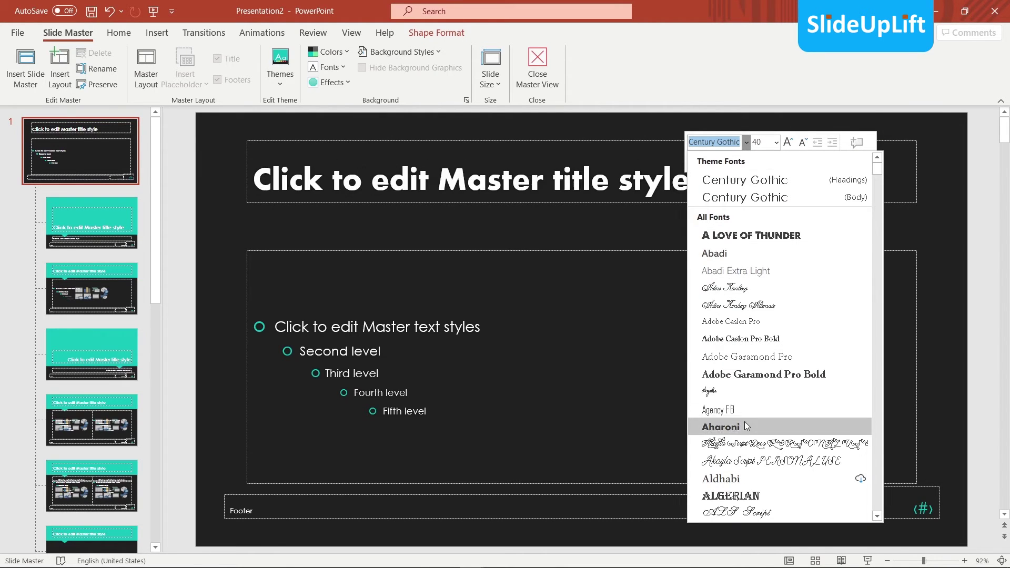
left_click(743, 373)
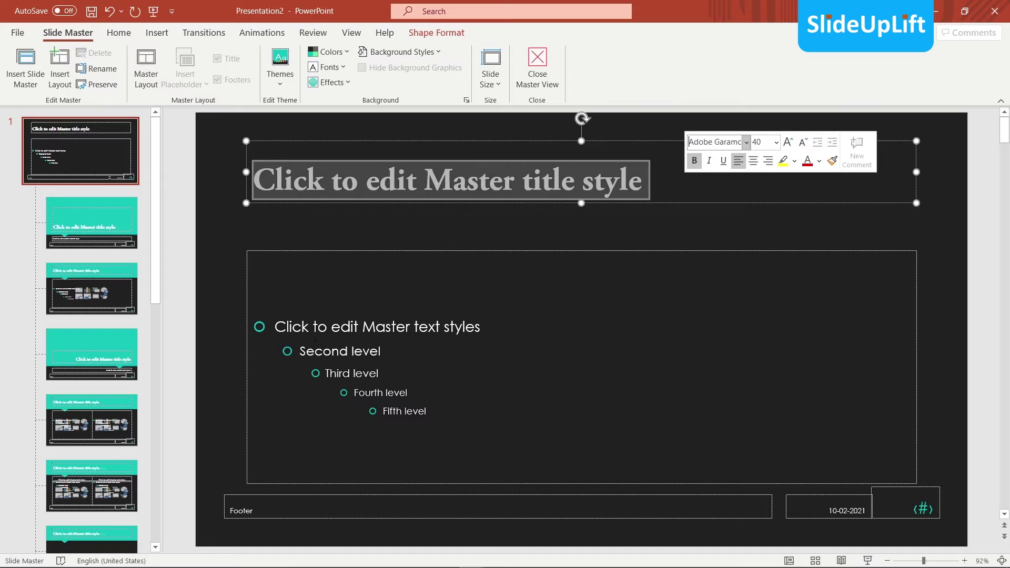
- Set all five body text levels to Aharoni, then view the Title Slide layout
left_click_drag(273, 323, 424, 419)
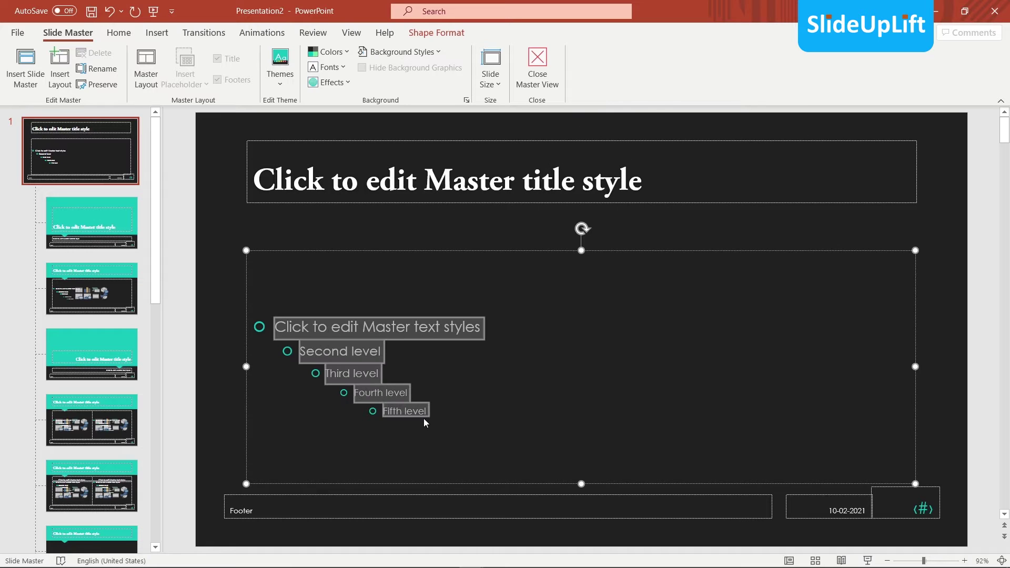
left_click(485, 378)
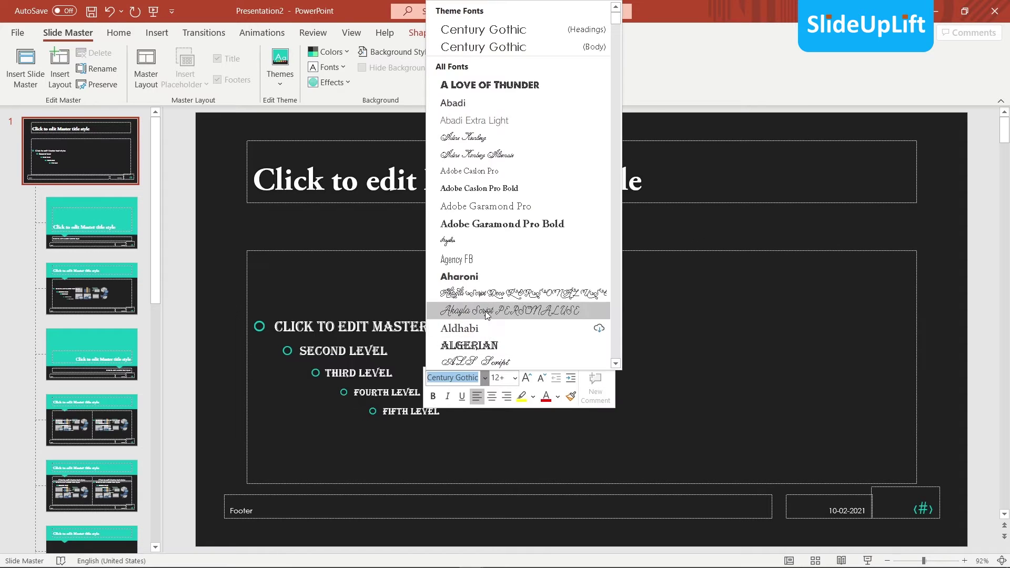
left_click(482, 279)
left_click(211, 236)
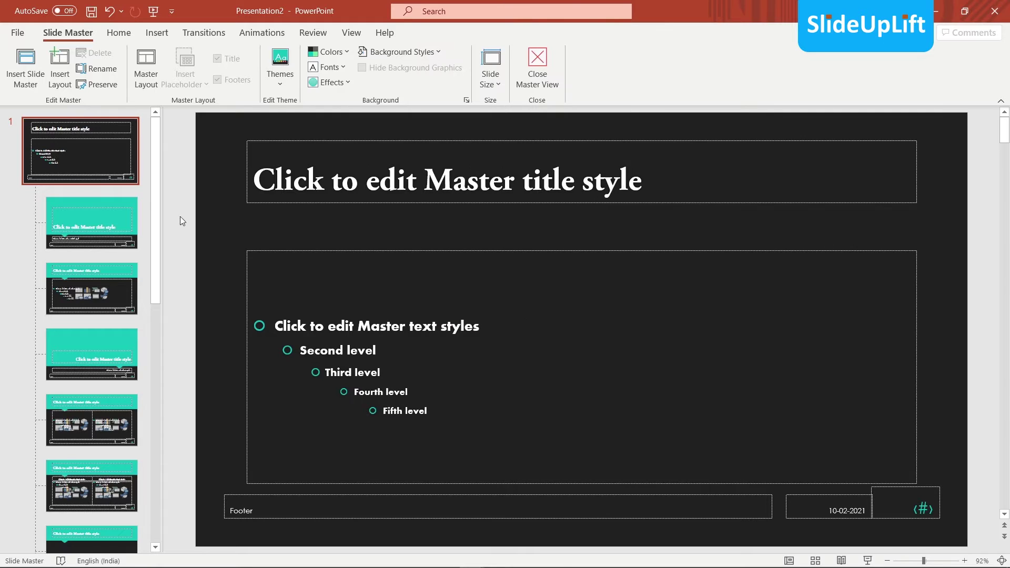
left_click(89, 232)
left_click(100, 294)
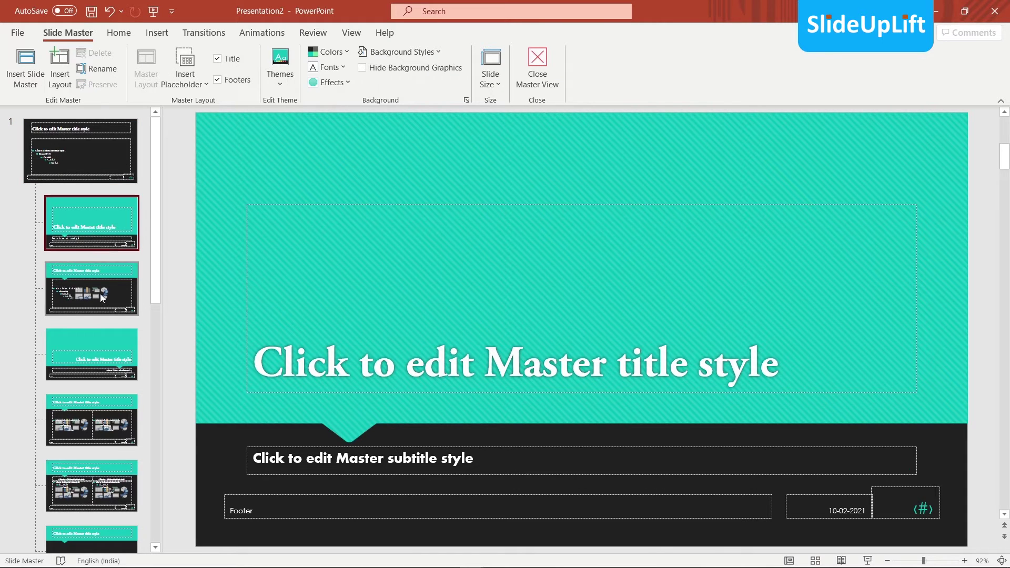
left_click(102, 366)
scroll(102, 366, "down", 1)
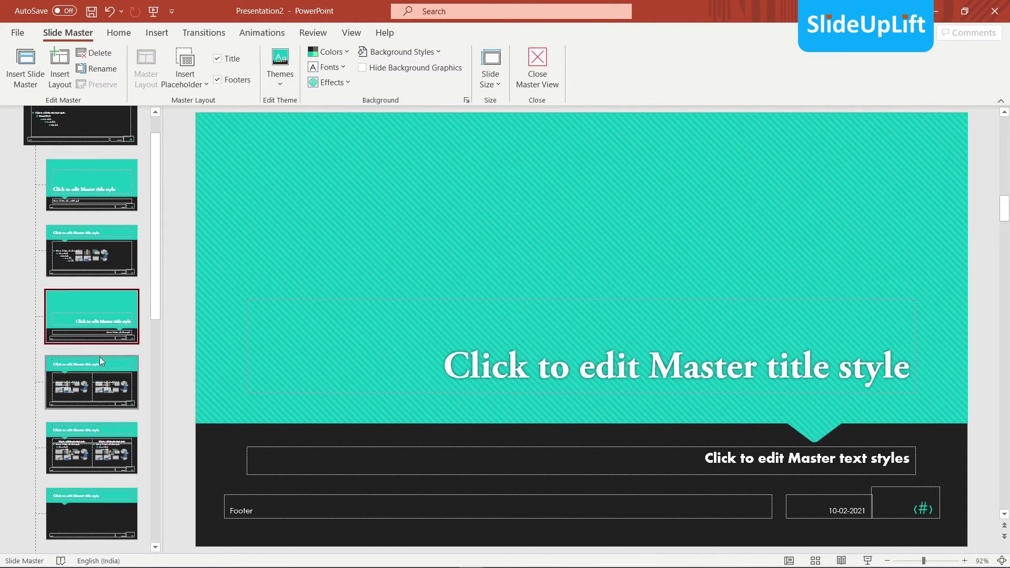
left_click(102, 366)
scroll(102, 367, "down", 2)
left_click(104, 366)
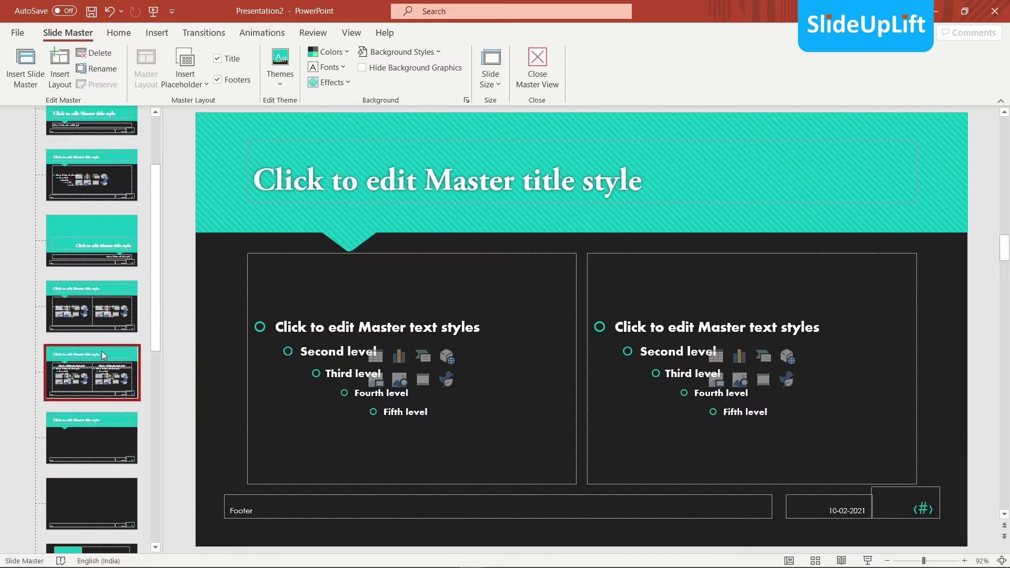
left_click(101, 451)
left_click(98, 483)
scroll(100, 464, "down", 3)
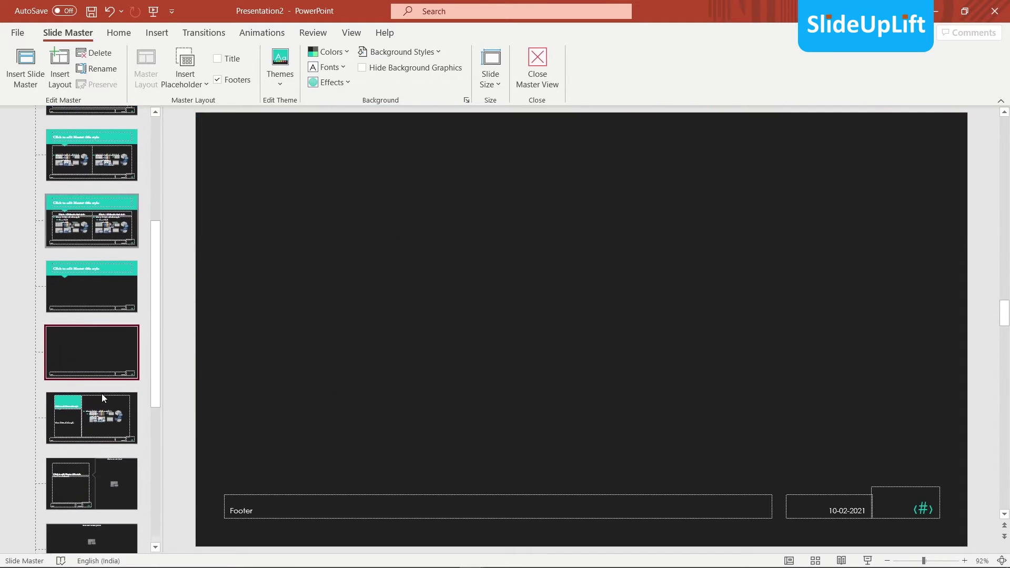
left_click(102, 400)
left_click(110, 481)
left_click(104, 532)
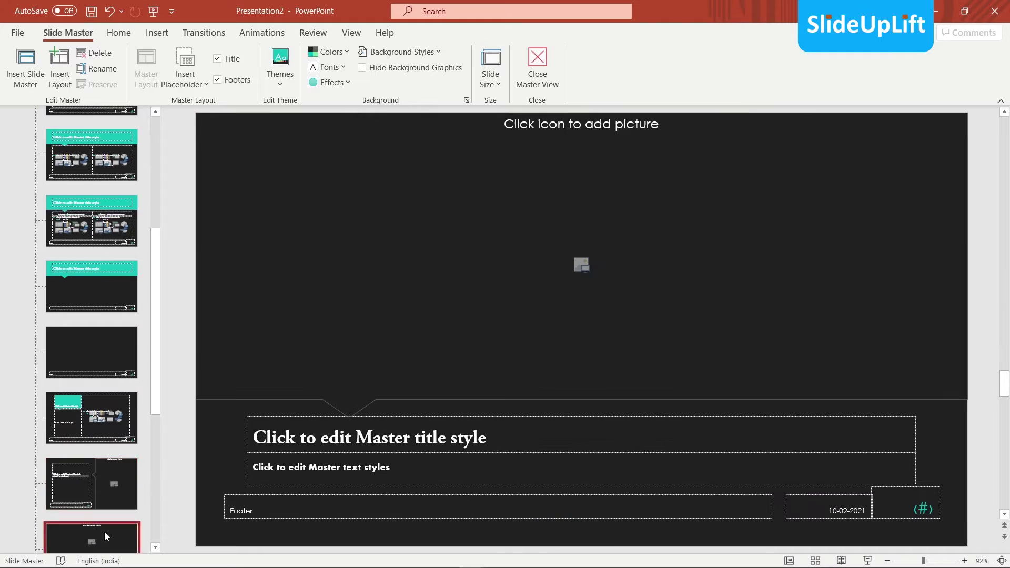
scroll(116, 383, "down", 3)
scroll(142, 438, "down", 1)
left_click(114, 453)
left_click(116, 505)
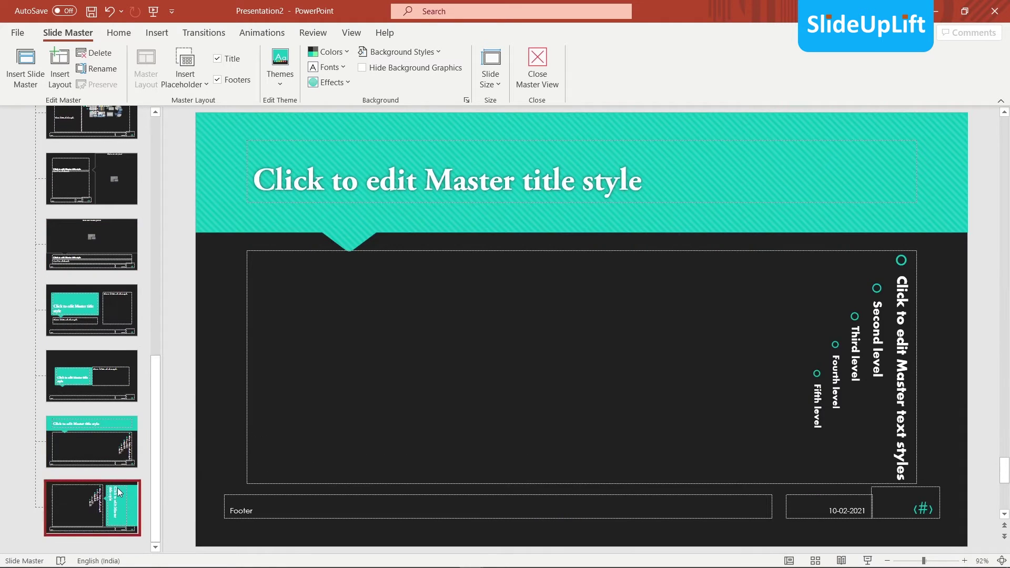
left_click_drag(157, 457, 159, 210)
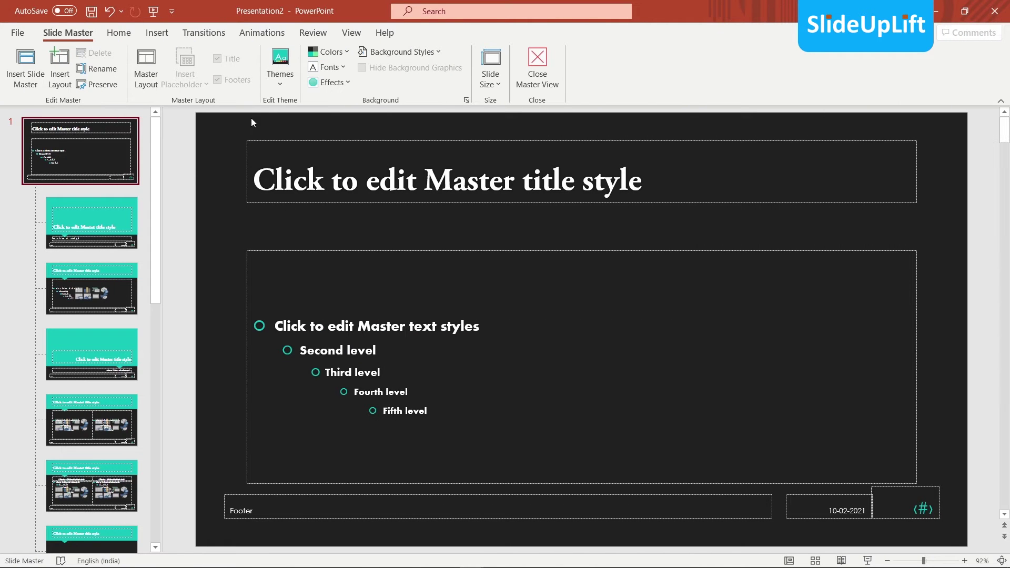
- Apply the Yellow colour scheme and review the Title Slide, Two Content and other layouts
left_click(333, 52)
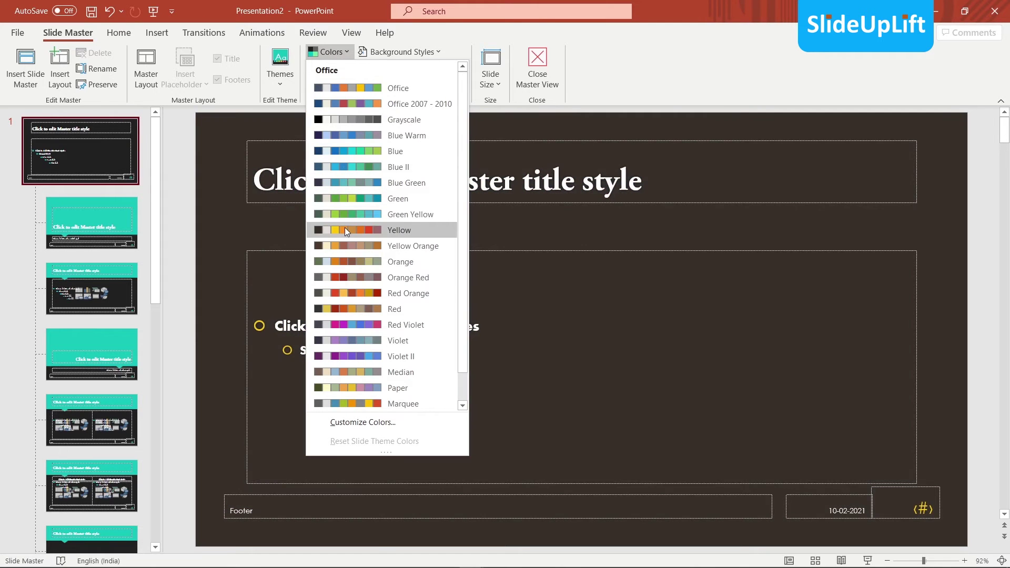
left_click(345, 230)
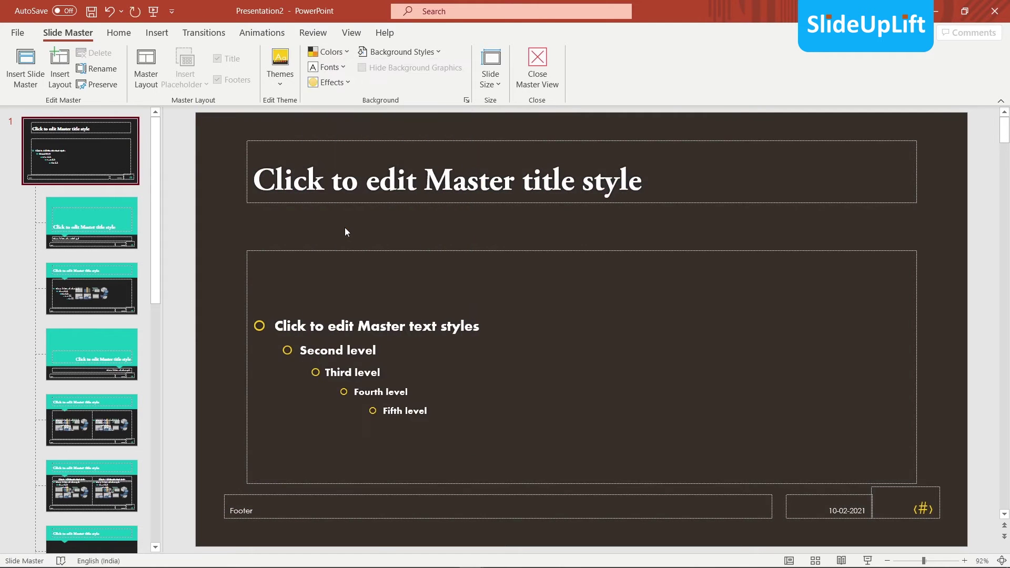
left_click(100, 217)
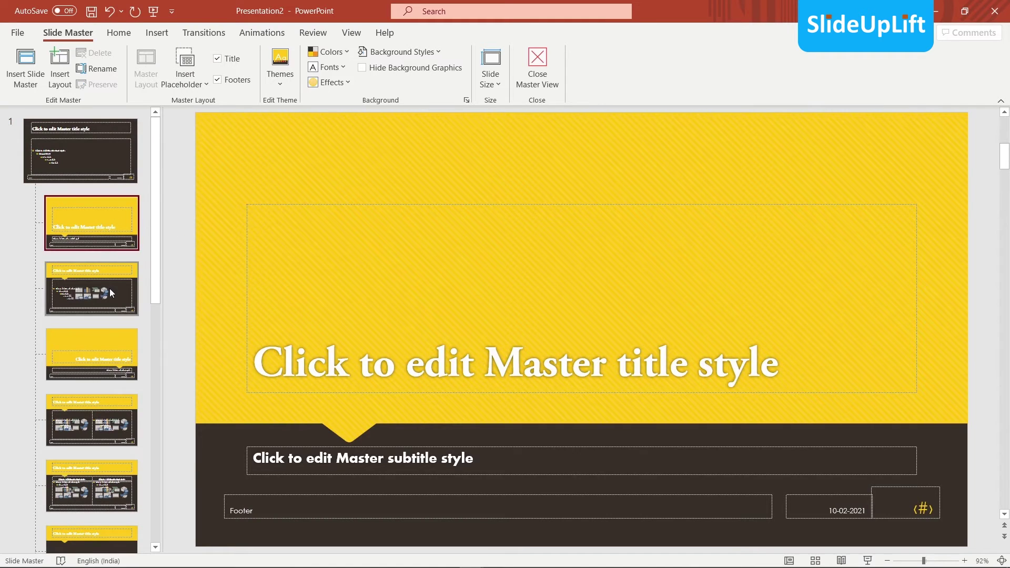
left_click(108, 288)
left_click(100, 353)
left_click(95, 394)
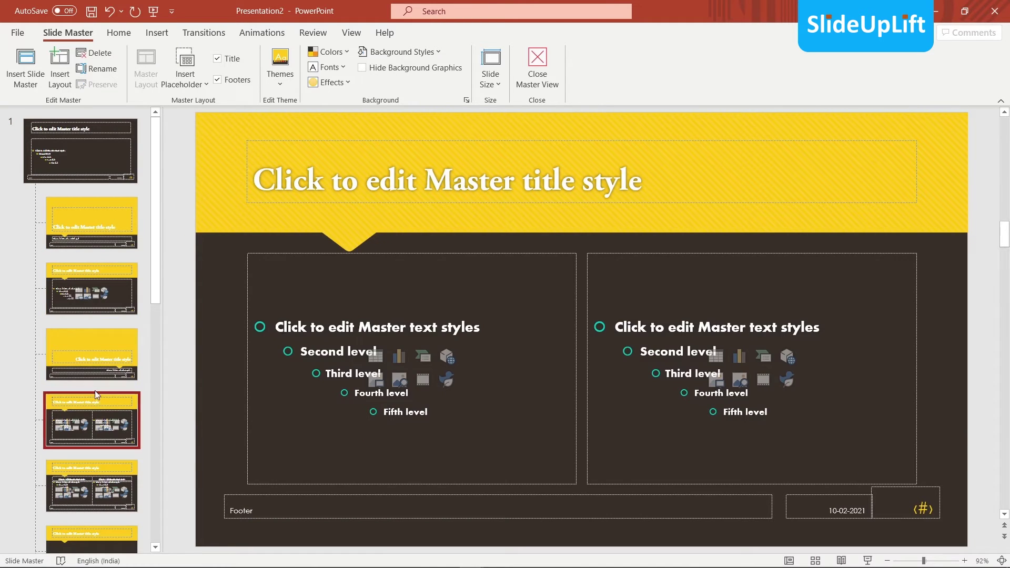
left_click(89, 222)
left_click(87, 150)
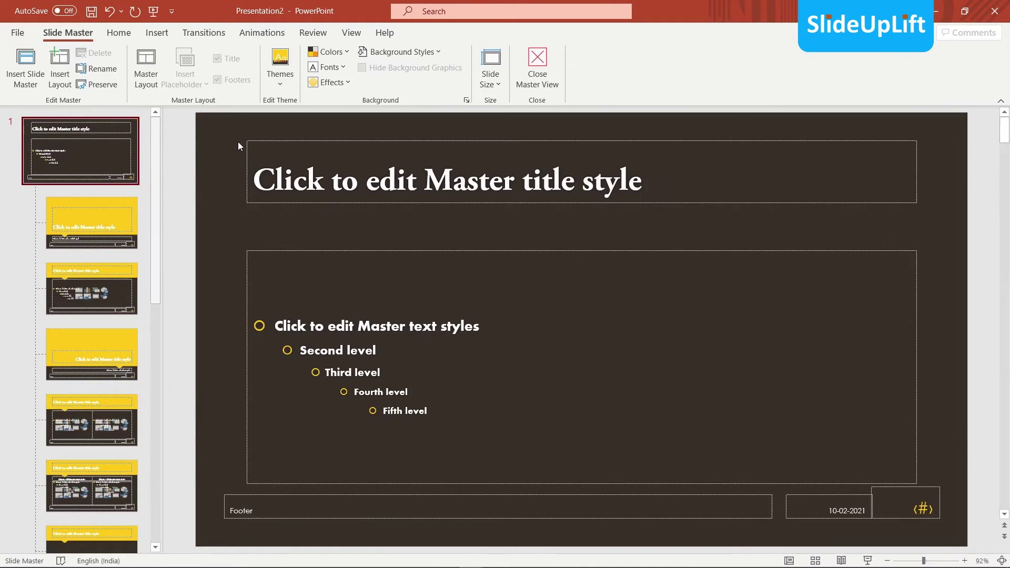
left_click_drag(254, 182, 638, 184)
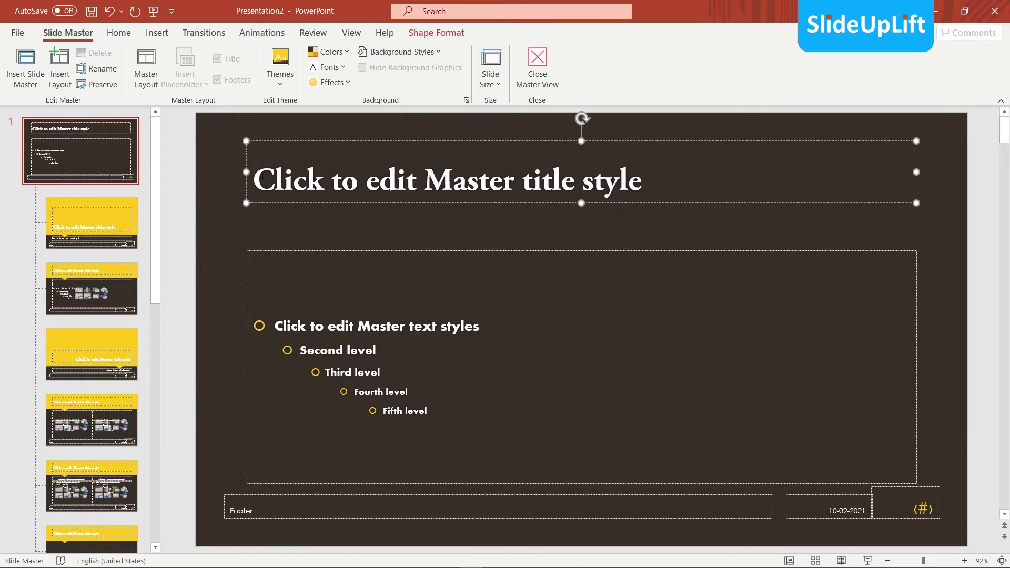
left_click(770, 158)
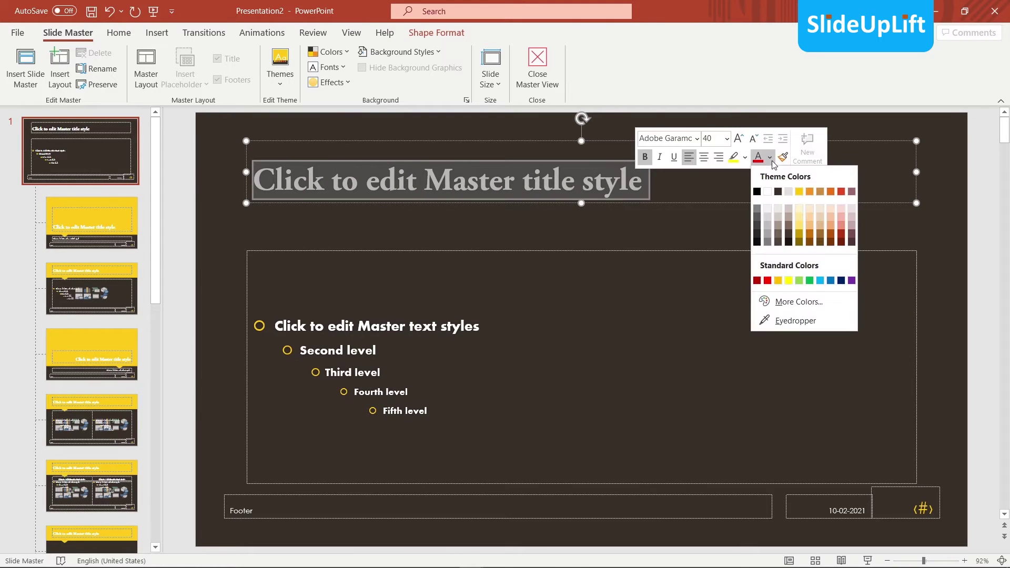
left_click(822, 192)
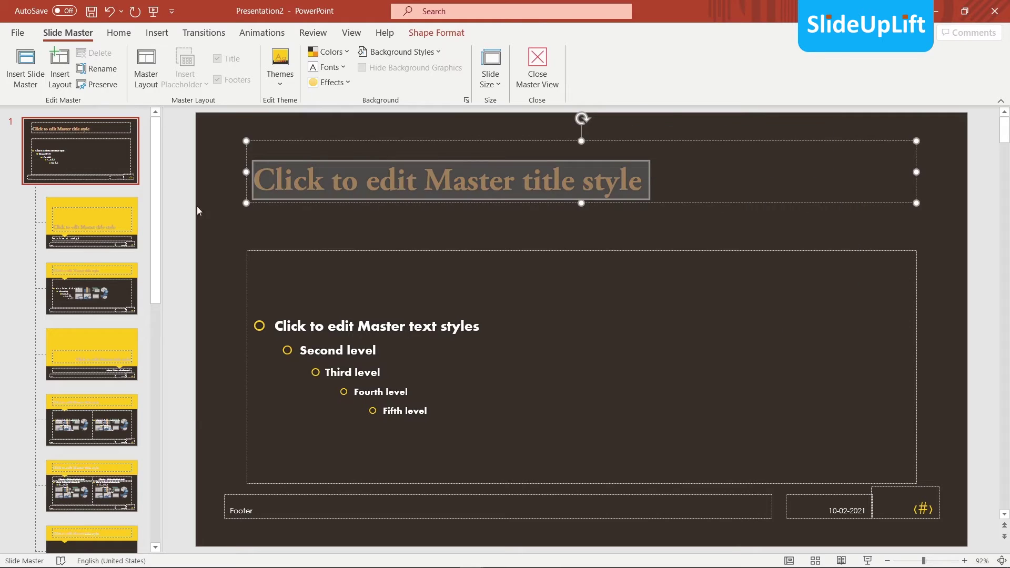
left_click(118, 212)
left_click(96, 298)
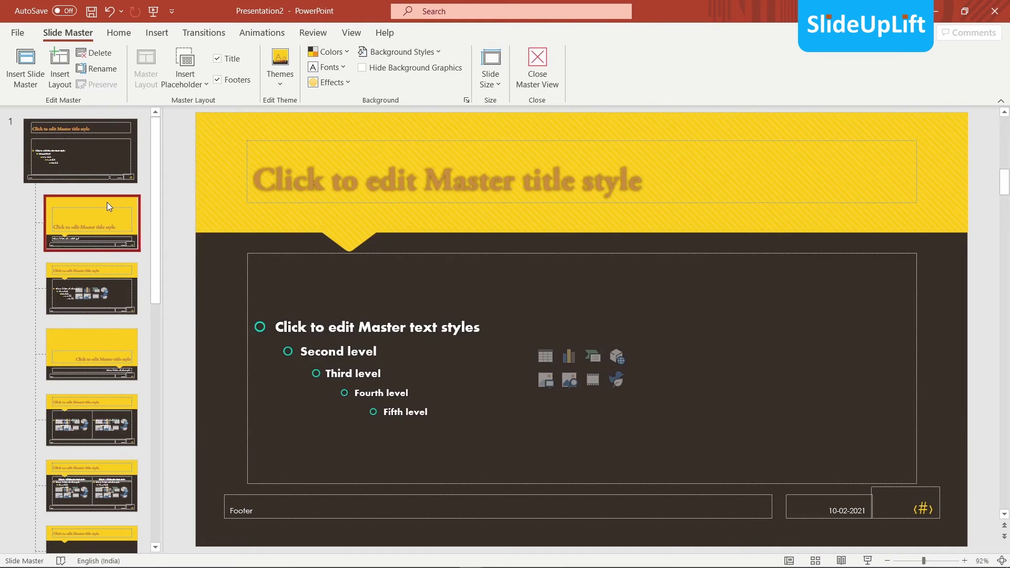
left_click(99, 148)
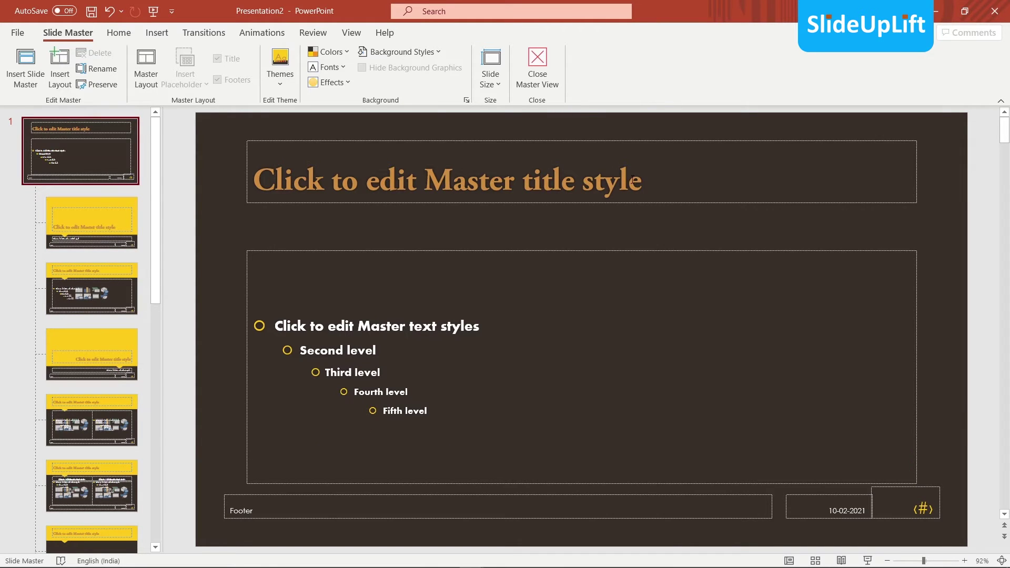
left_click_drag(639, 180, 254, 181)
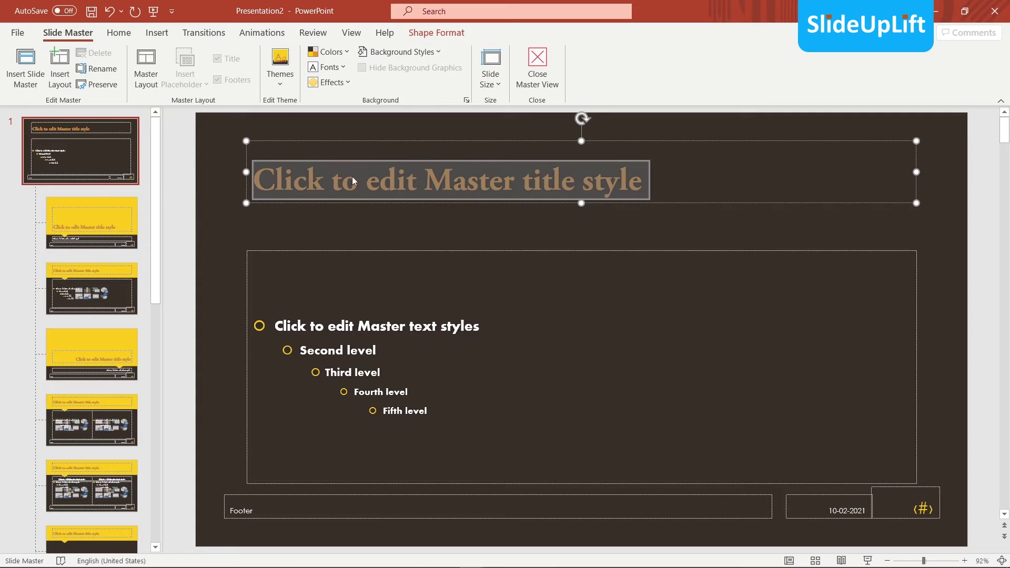
left_click(332, 52)
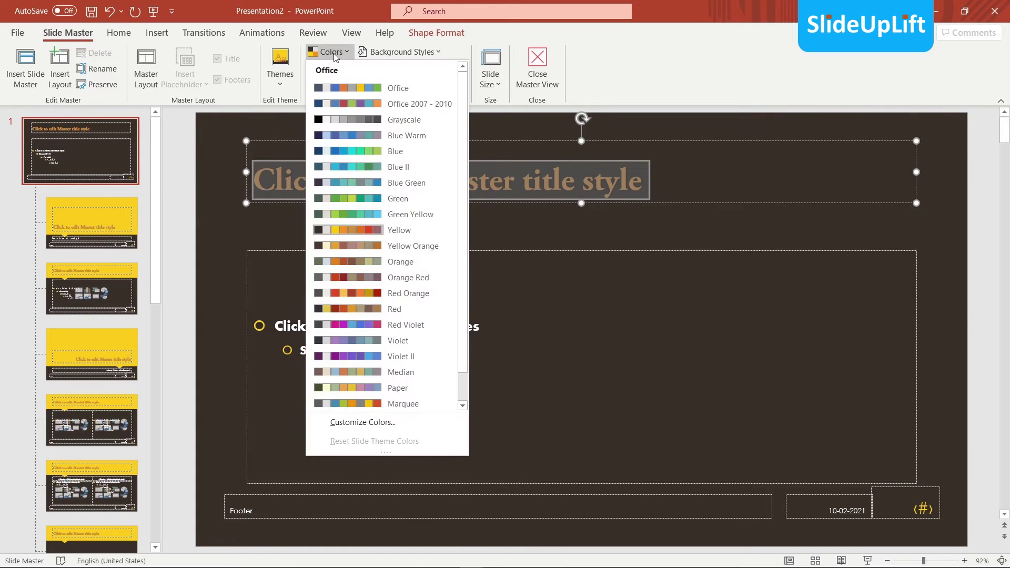
left_click(332, 51)
left_click_drag(254, 181, 712, 191)
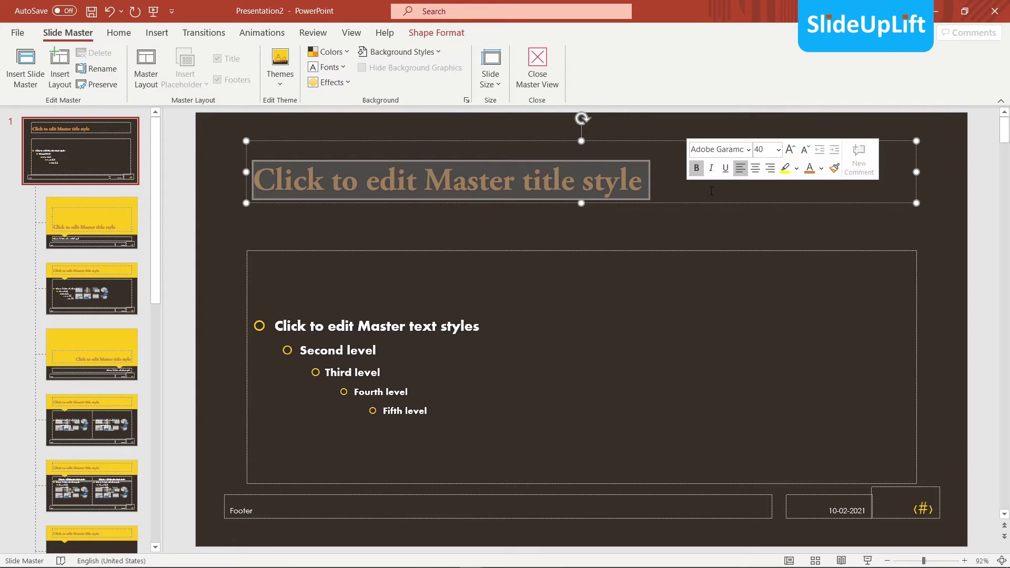
left_click(821, 168)
left_click(814, 201)
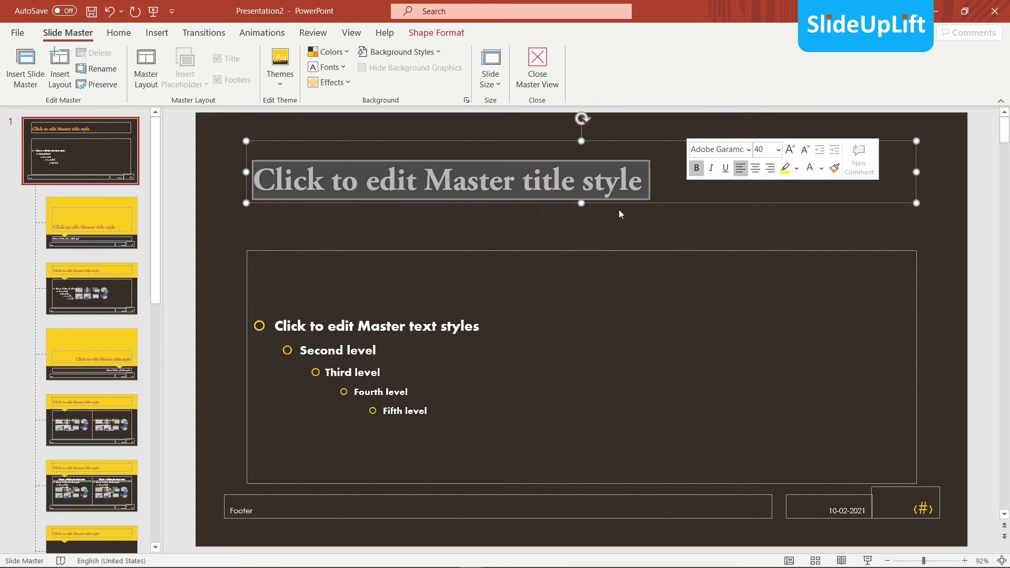
left_click(410, 214)
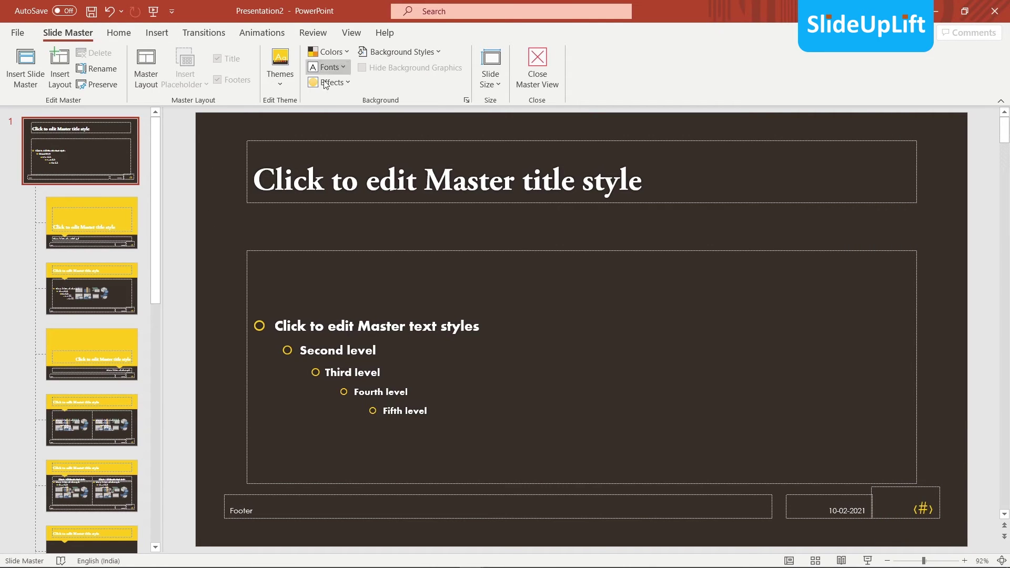
- Insert slideuplift_logo (4) (3).png from the Downloads folder onto the slide master
left_click(157, 33)
left_click(122, 82)
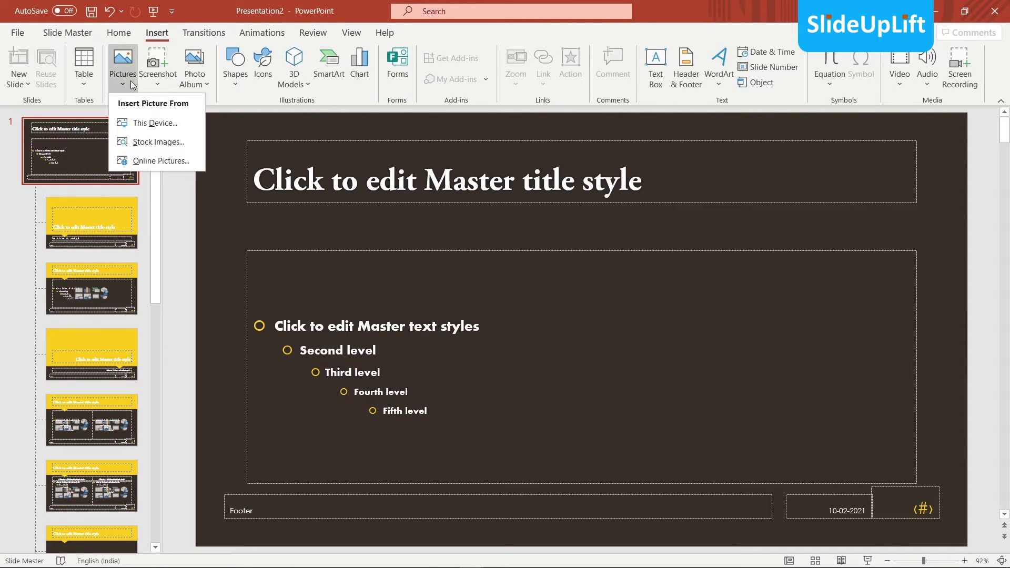
left_click(145, 124)
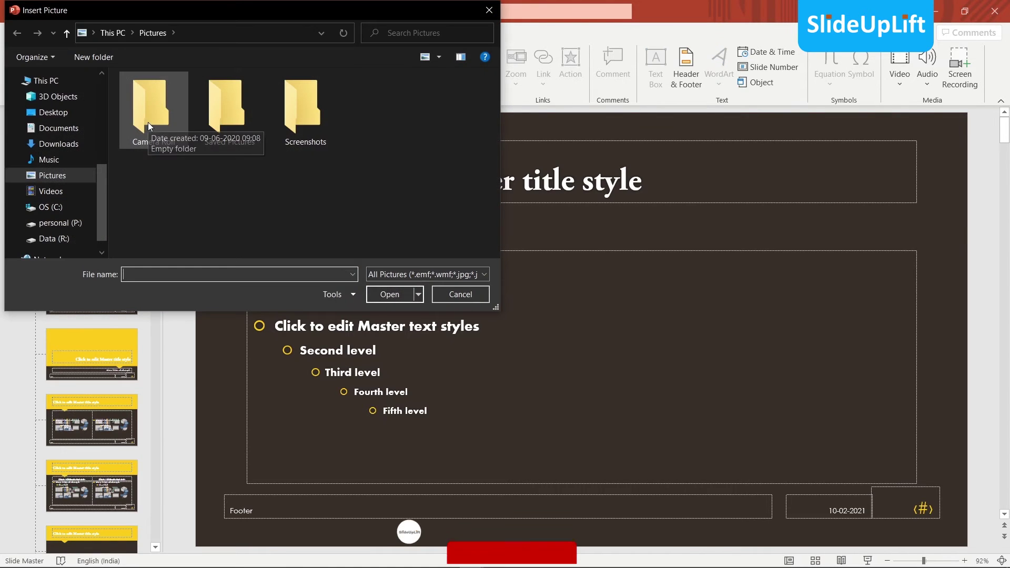
left_click(122, 33)
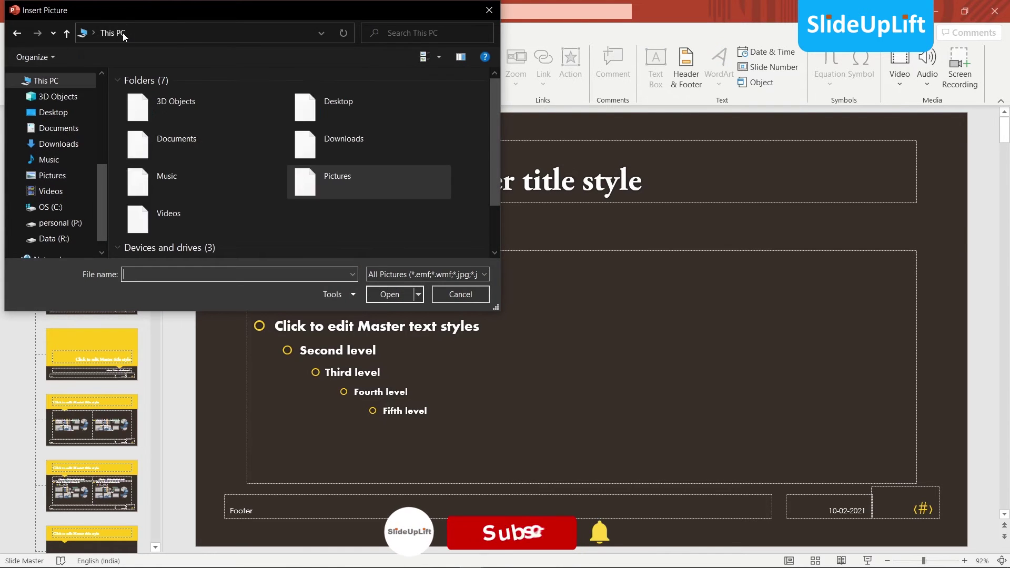
double_click(363, 139)
left_click_drag(496, 90, 497, 178)
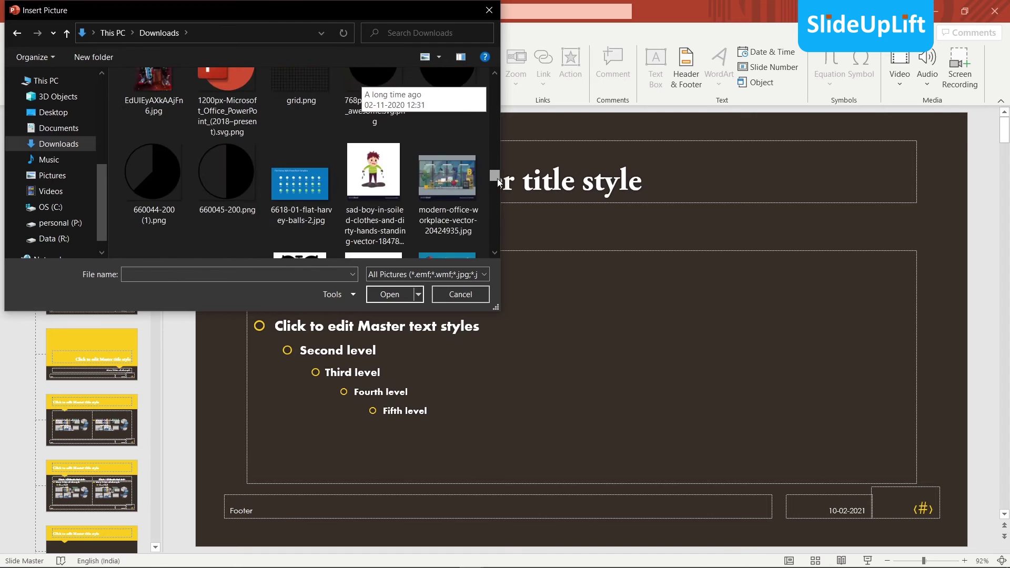
scroll(405, 185, "down", 2)
scroll(405, 185, "down", 2)
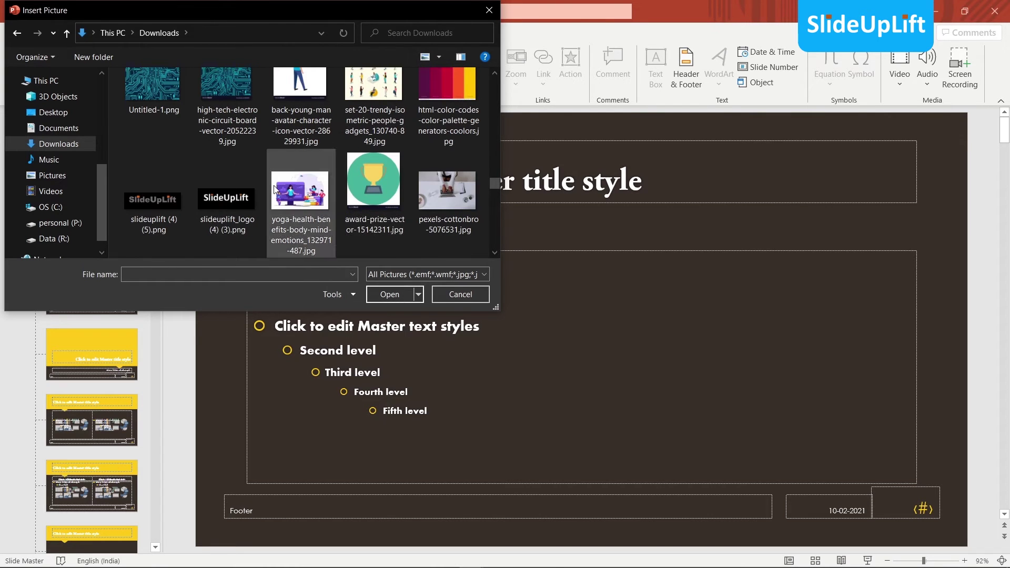
left_click(164, 199)
left_click(227, 197)
left_click(393, 295)
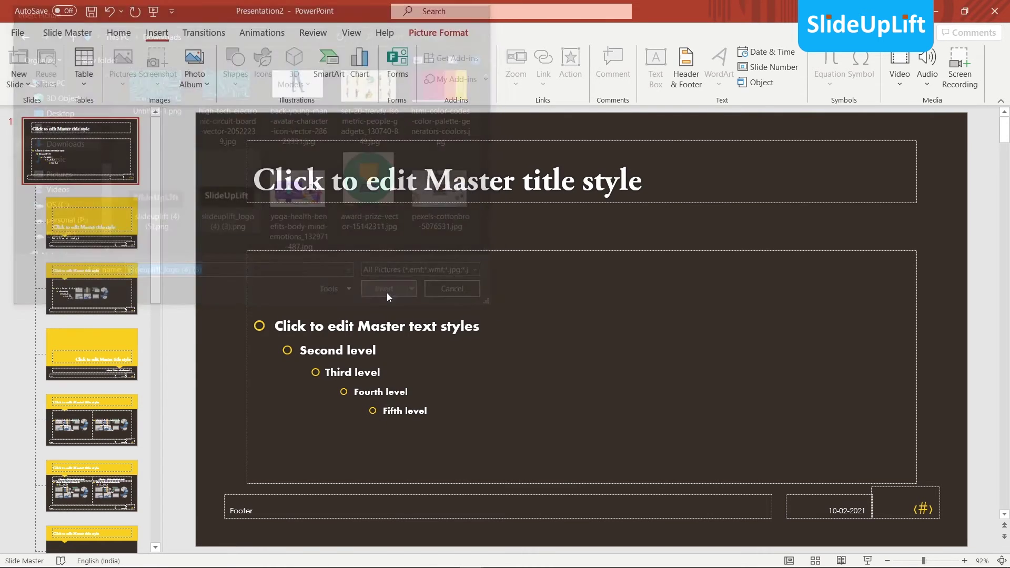
- Move the logo to the bottom-right corner, shrink it to about a third, and check Title Slide
left_click_drag(531, 330, 730, 432)
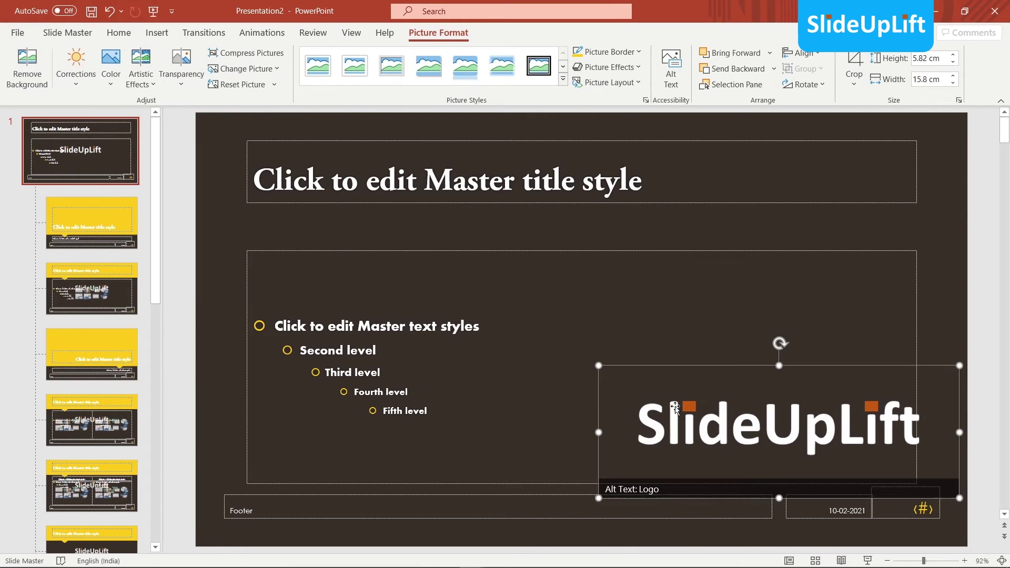
mouse_move(599, 365)
left_mouse_down()
mouse_move(836, 453)
mouse_move(869, 521)
left_mouse_up()
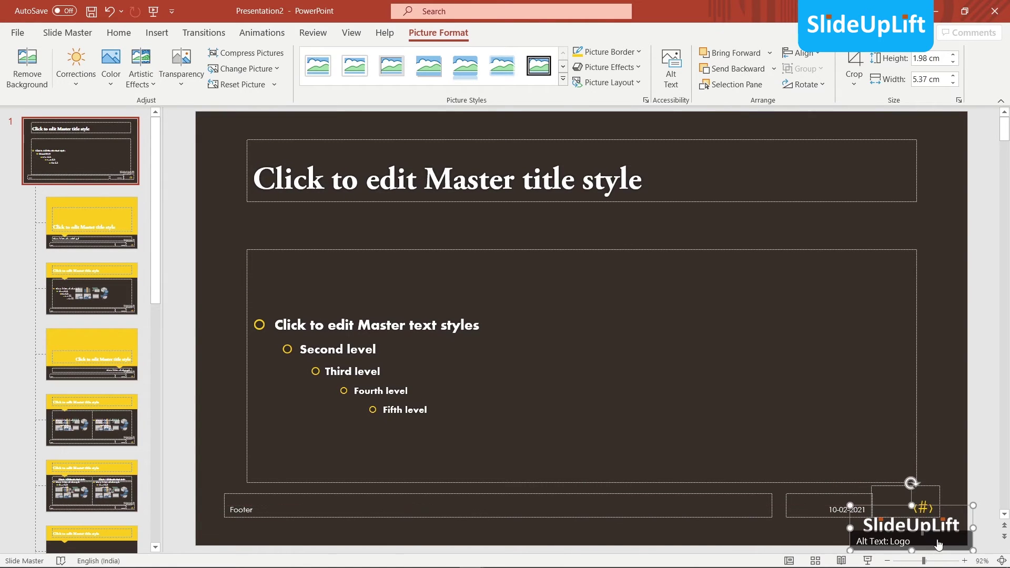
left_click_drag(851, 506, 833, 499)
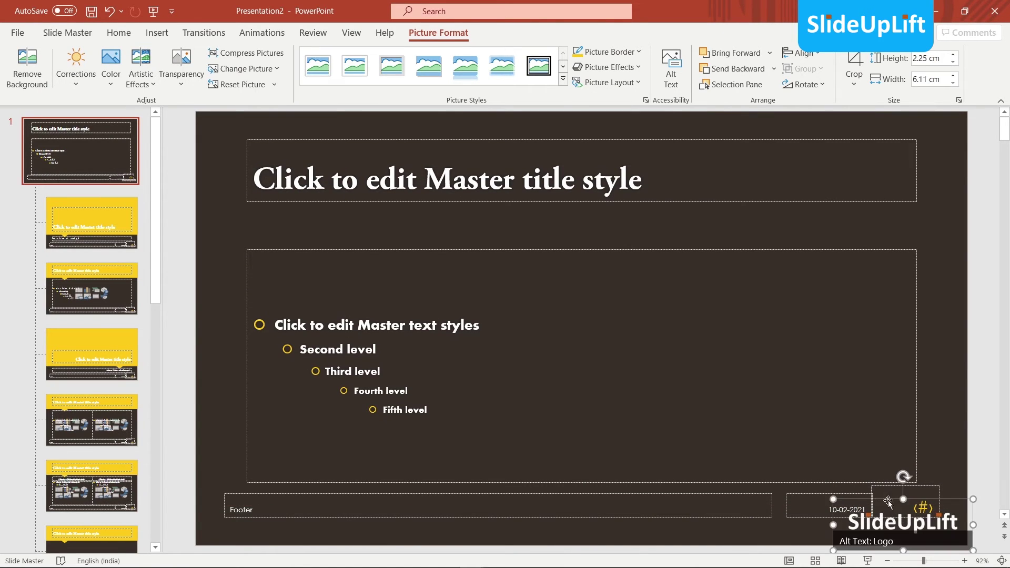
left_click(108, 211)
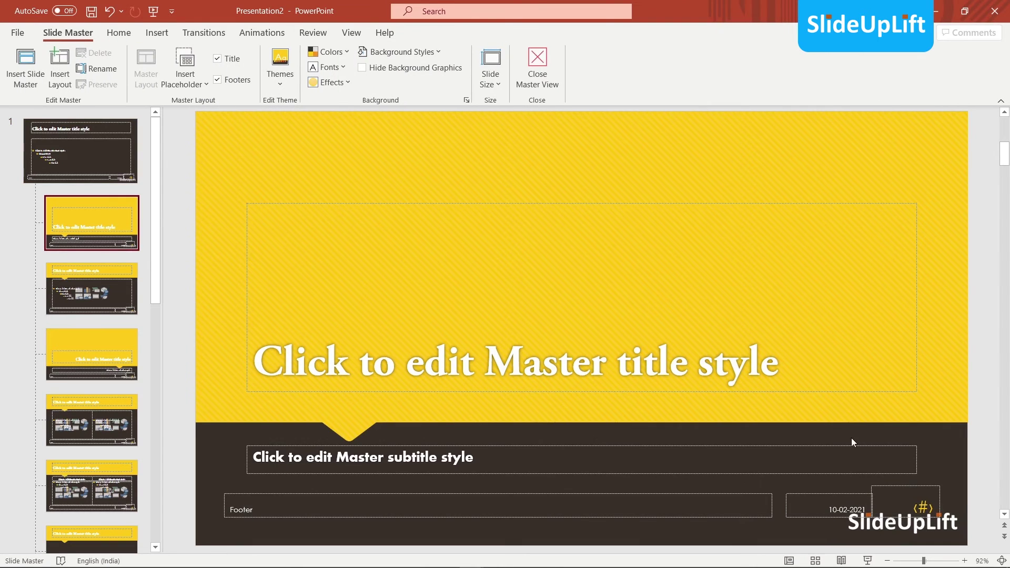
- Check the logo on Title and Content, Comparison, and the two vertical-text layouts
left_click(93, 280)
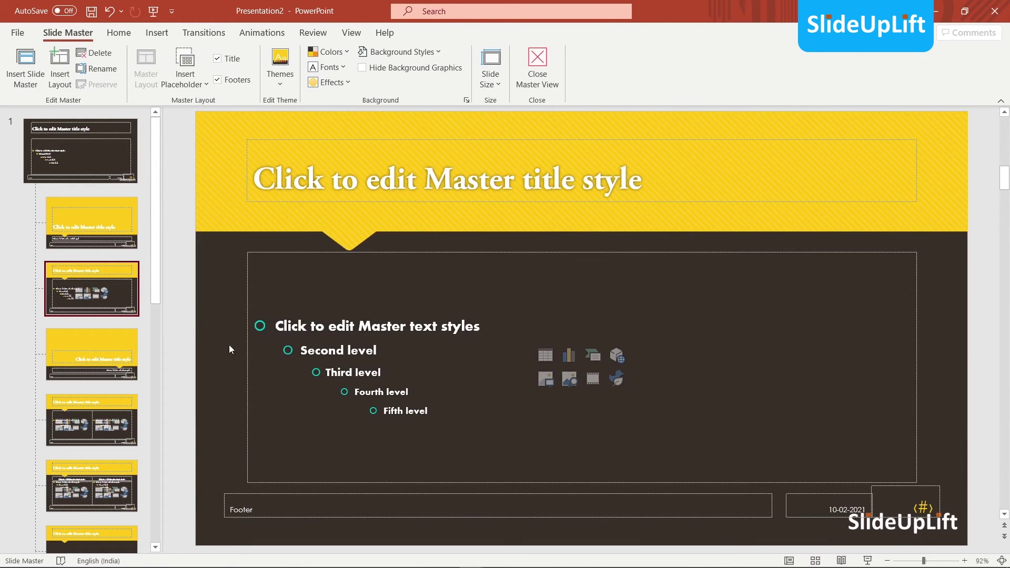
key("Down")
key("Down")
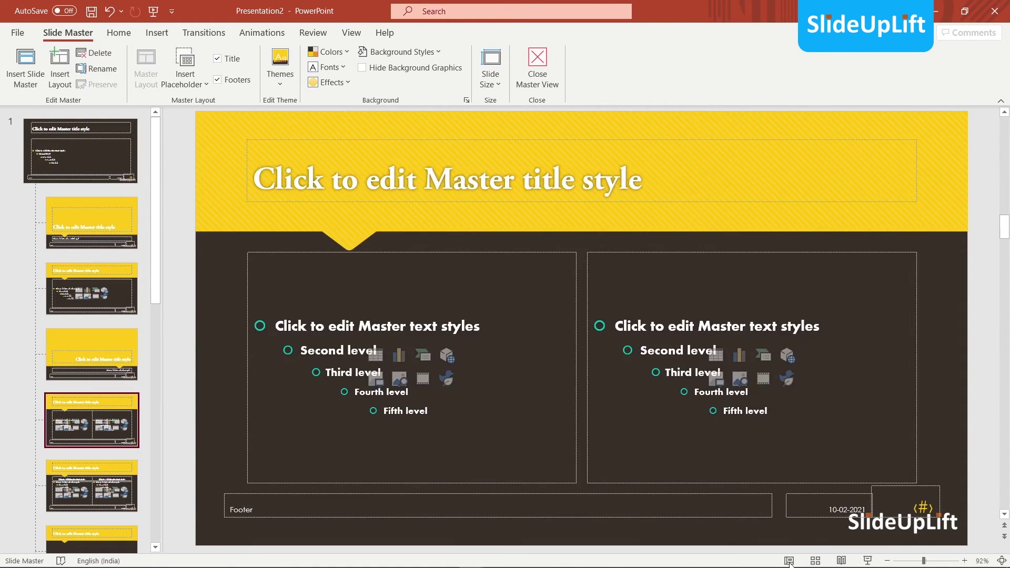
left_click(105, 474)
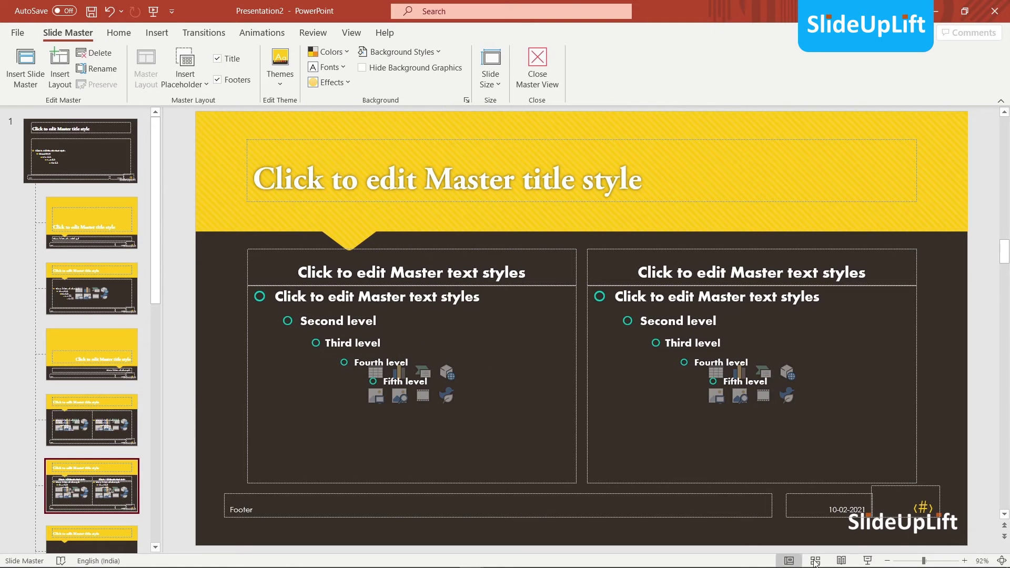
scroll(106, 366, "down", 3)
scroll(103, 376, "down", 5)
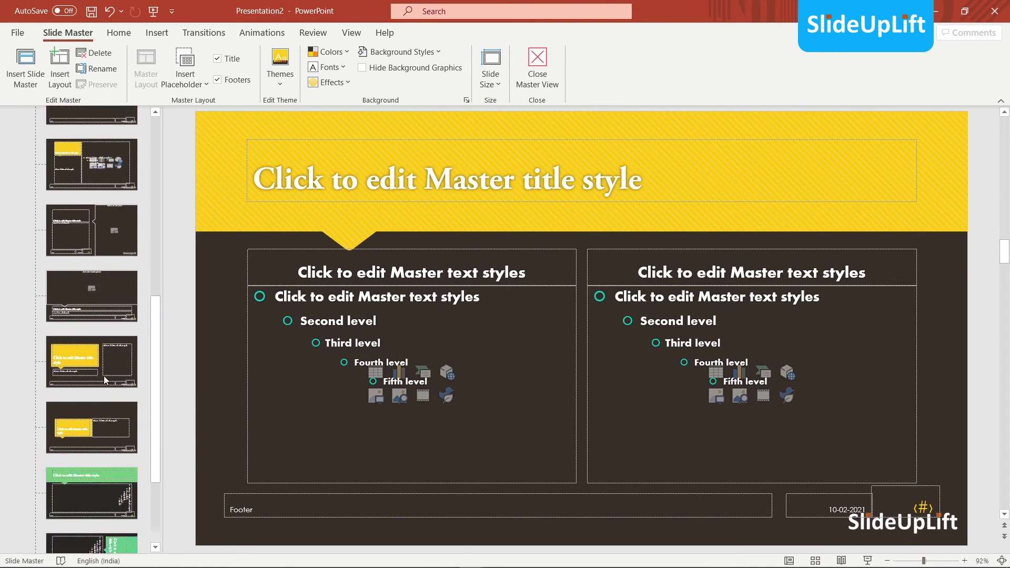
scroll(103, 383, "down", 5)
left_click(112, 437)
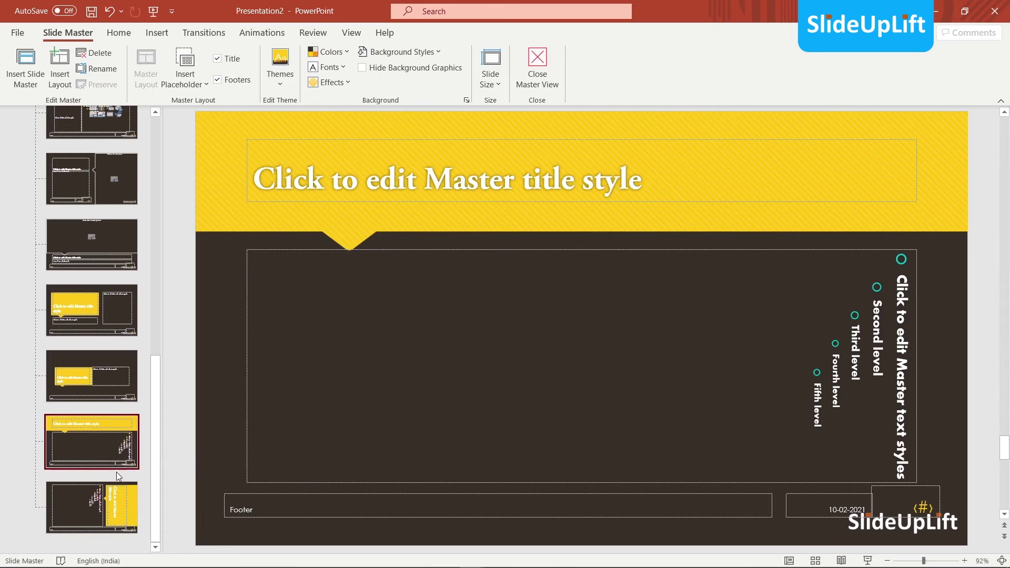
left_click(112, 501)
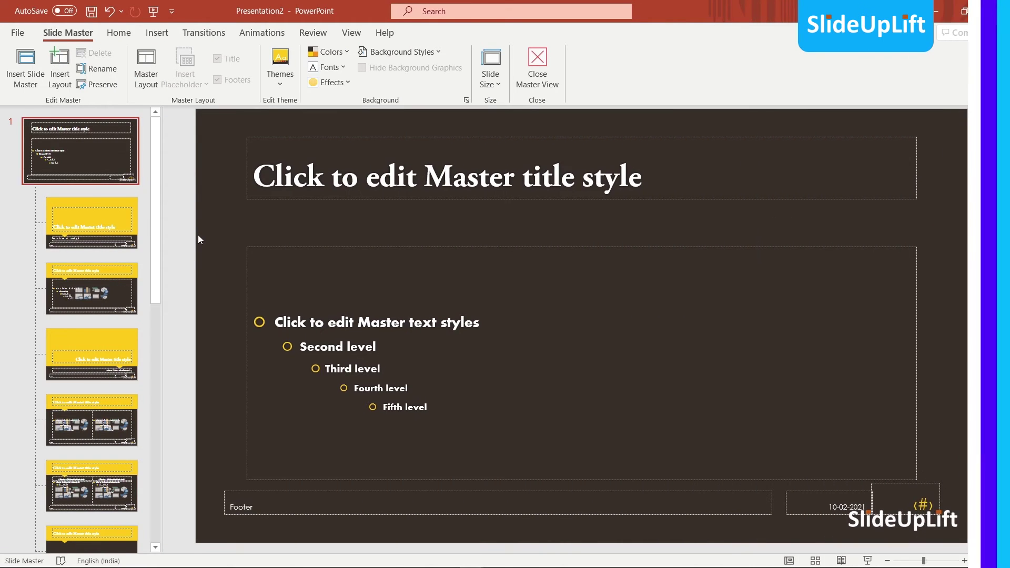
- On Content with Caption, move the yellow title and caption text box to the right
scroll(114, 329, "down", 2)
scroll(114, 329, "down", 2)
scroll(114, 329, "down", 1)
scroll(114, 329, "down", 1)
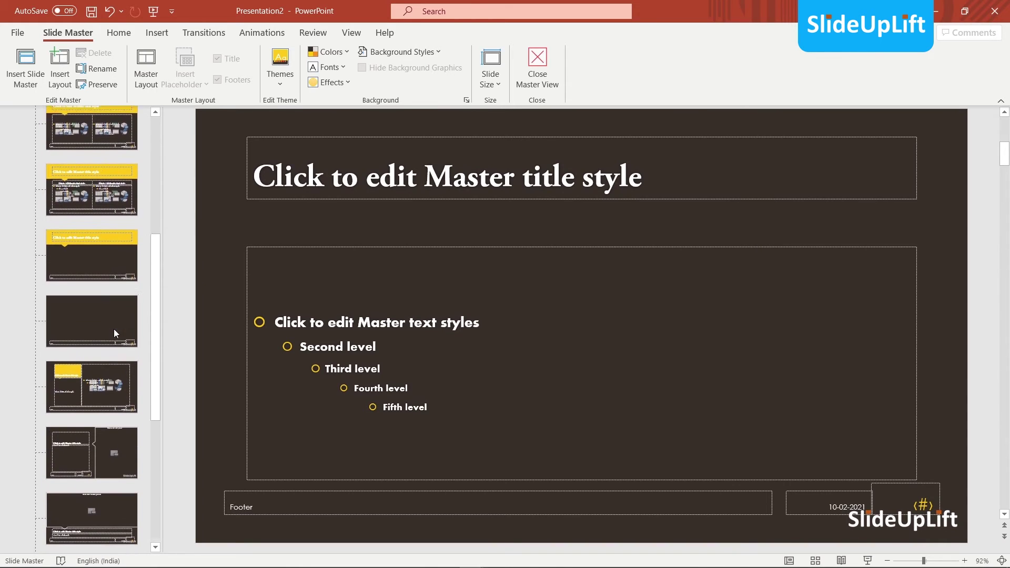
left_click(123, 389)
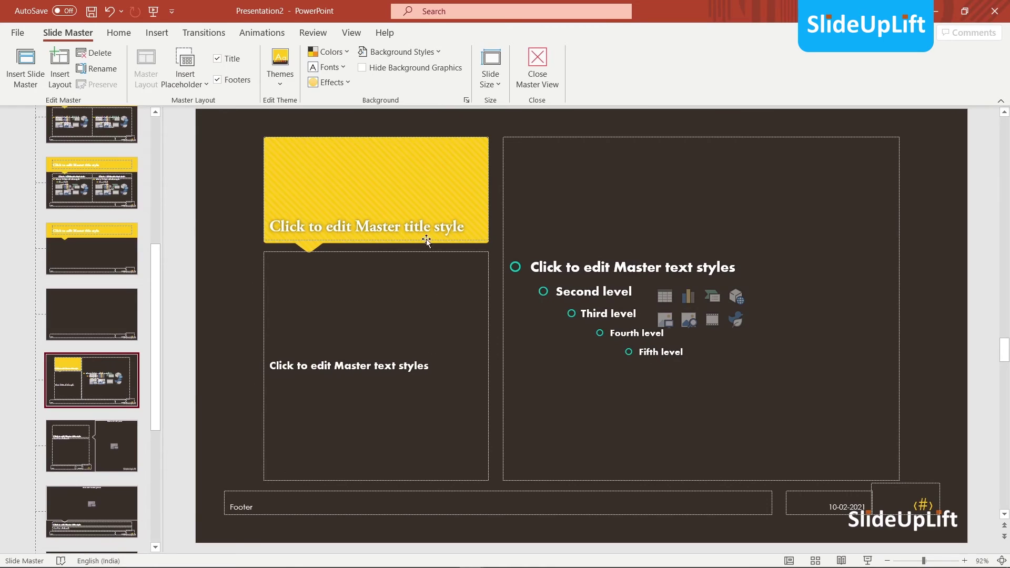
left_click_drag(440, 189, 470, 188)
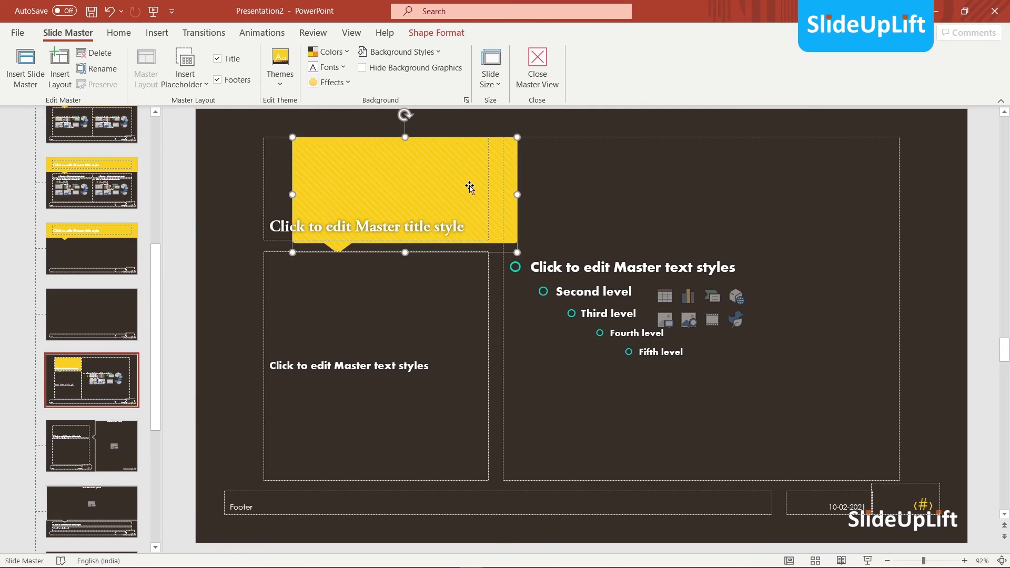
key("ctrl+z")
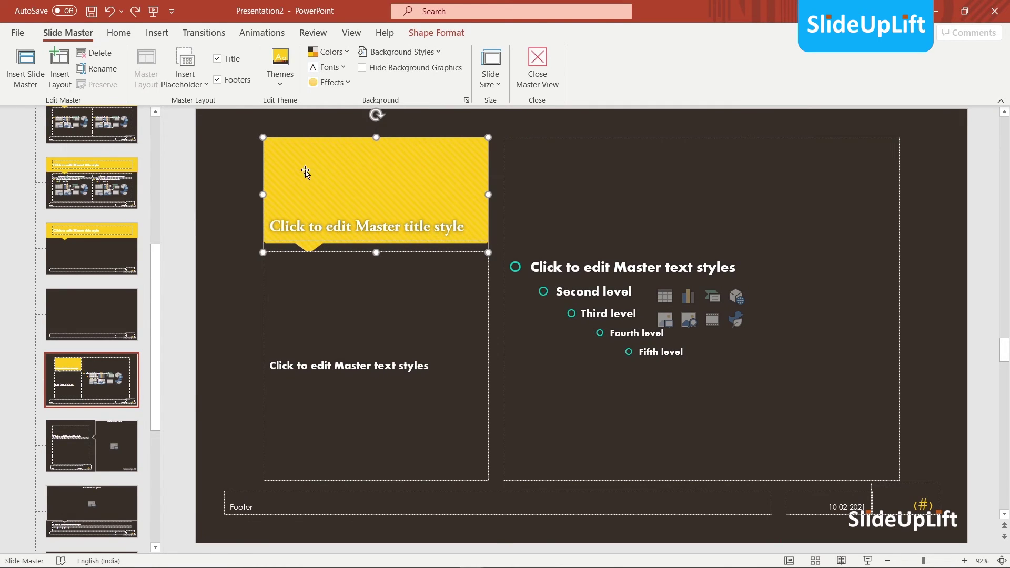
left_click(286, 230)
left_click_drag(314, 207, 662, 205)
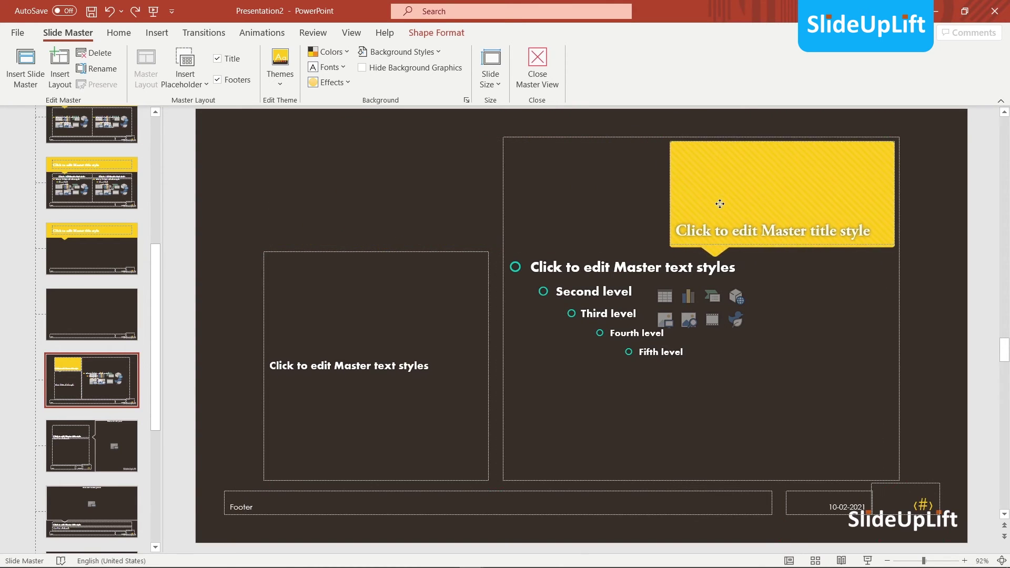
left_click_drag(662, 205, 726, 200)
left_click_drag(372, 259, 769, 256)
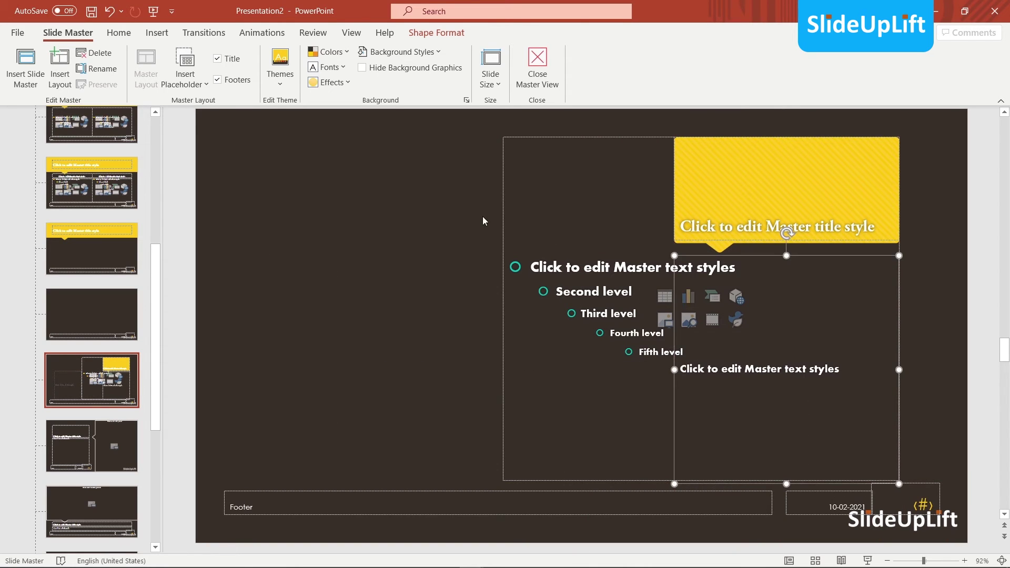
- Move the content placeholder to the left half and nudge the title and text boxes up-left
left_click(501, 213)
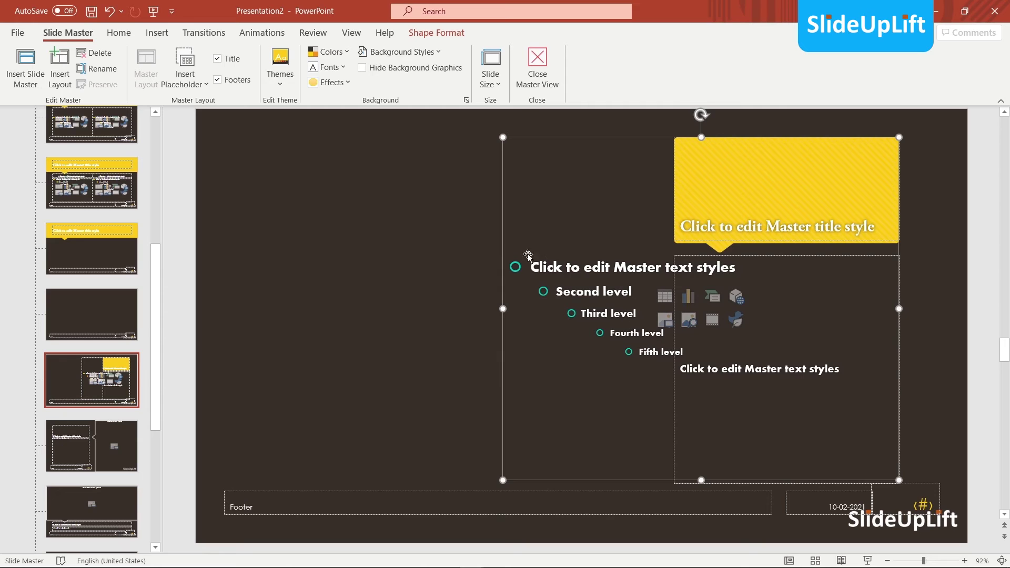
left_click_drag(502, 234, 233, 233)
left_click(714, 145)
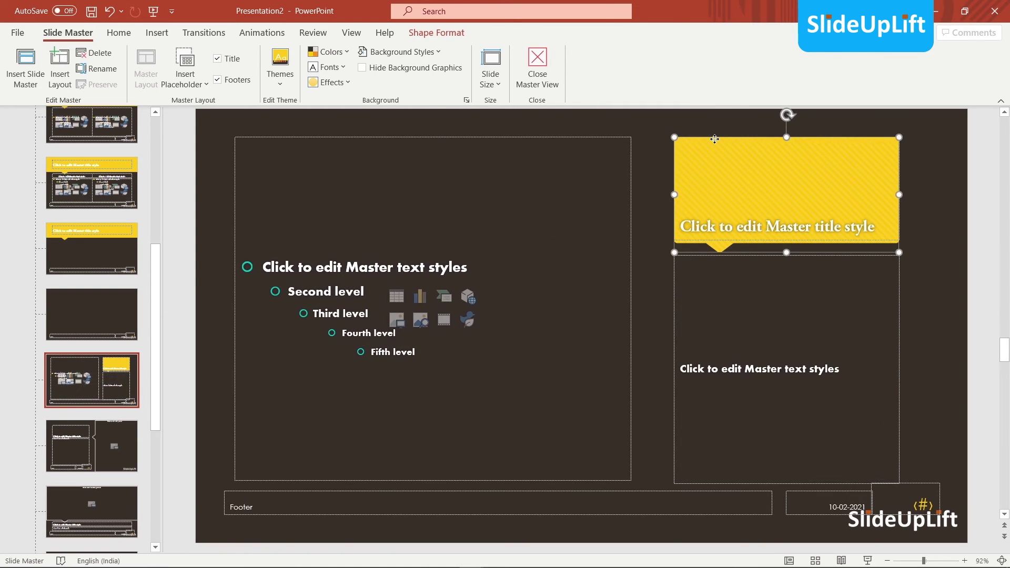
left_click(713, 230)
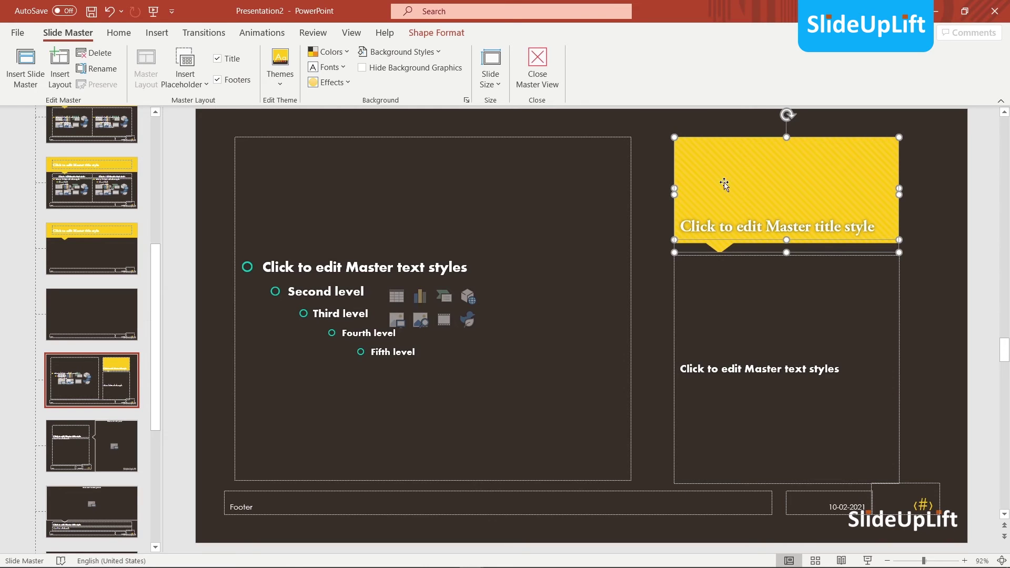
left_click(676, 286, "shift")
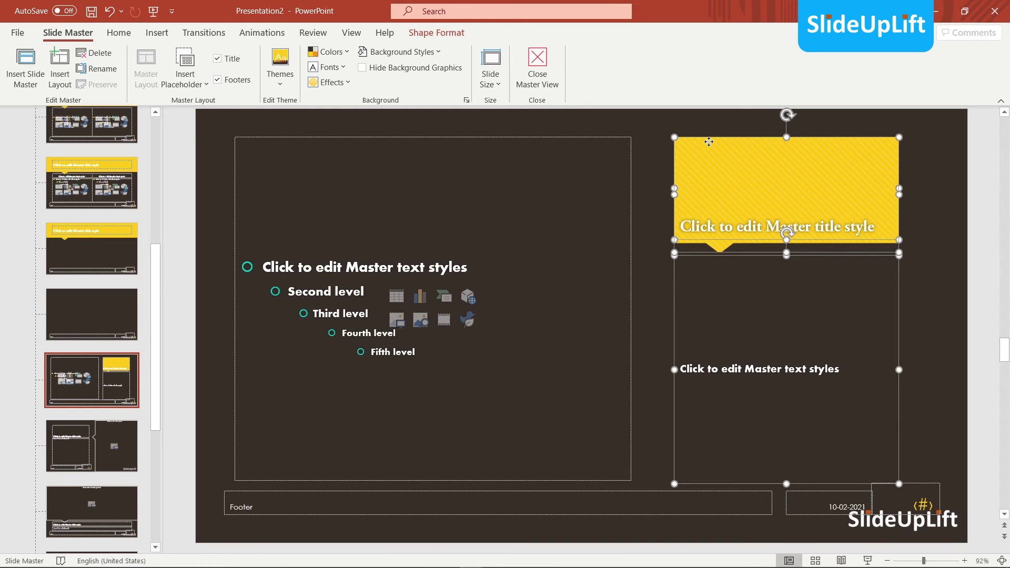
left_click_drag(709, 142, 694, 139)
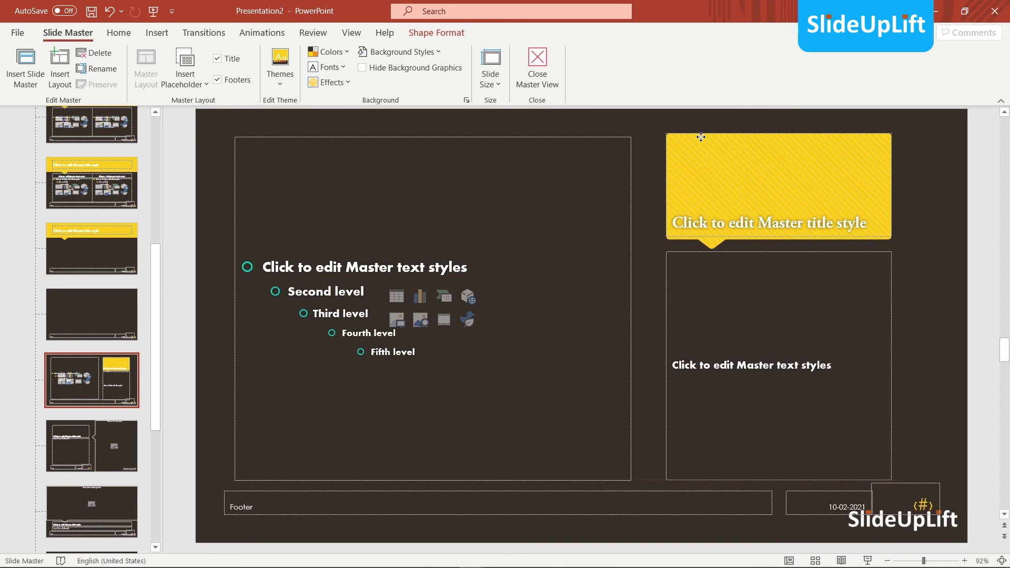
left_click(935, 257)
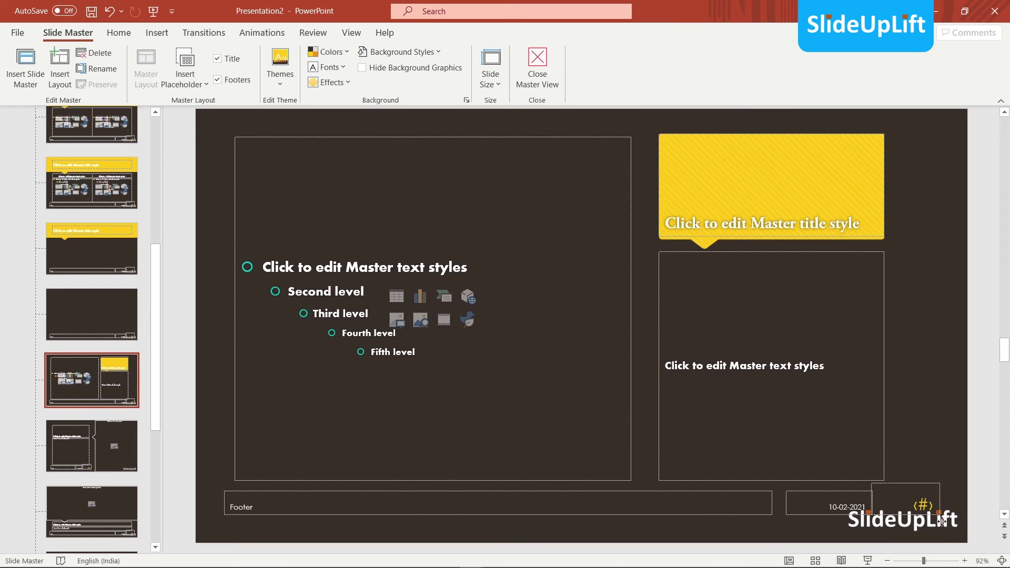
left_click(942, 521)
left_click(907, 528)
- On Picture with Caption, reposition and flip the picture placeholder, then move it aside to the right
scroll(141, 431, "down", 5)
left_click(72, 301)
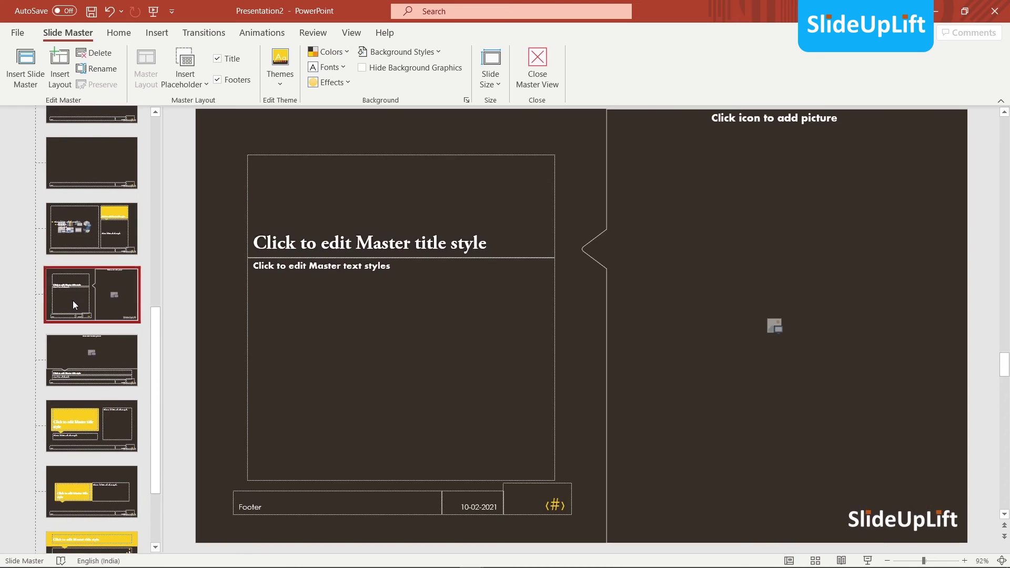
left_click(600, 187)
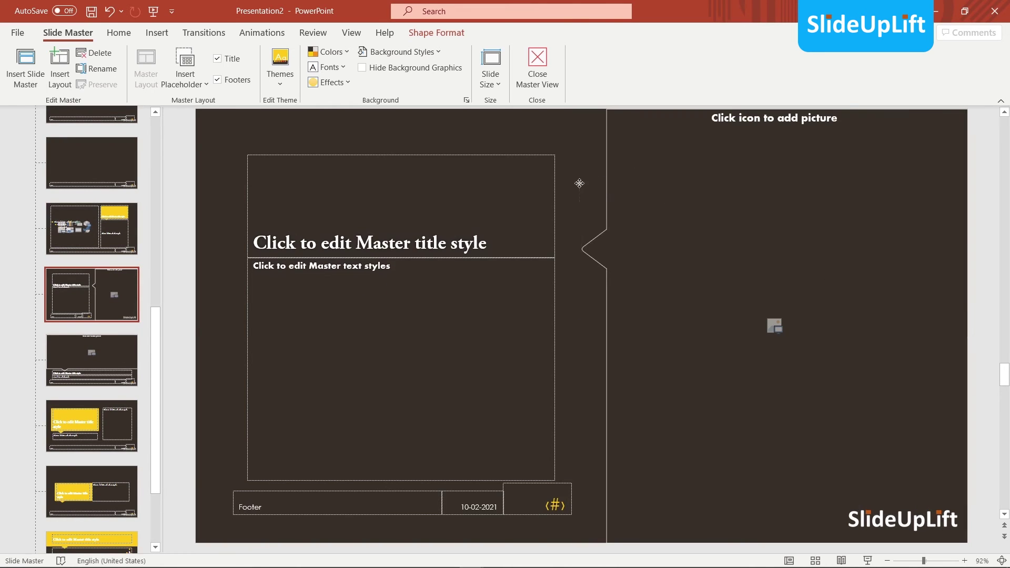
left_click_drag(580, 181, 218, 184)
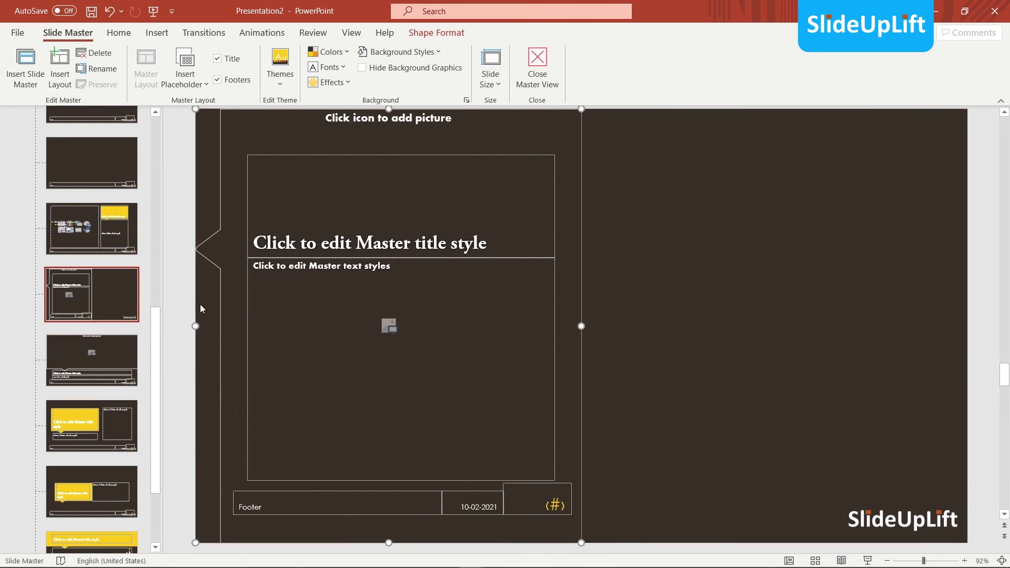
left_click_drag(195, 326, 992, 399)
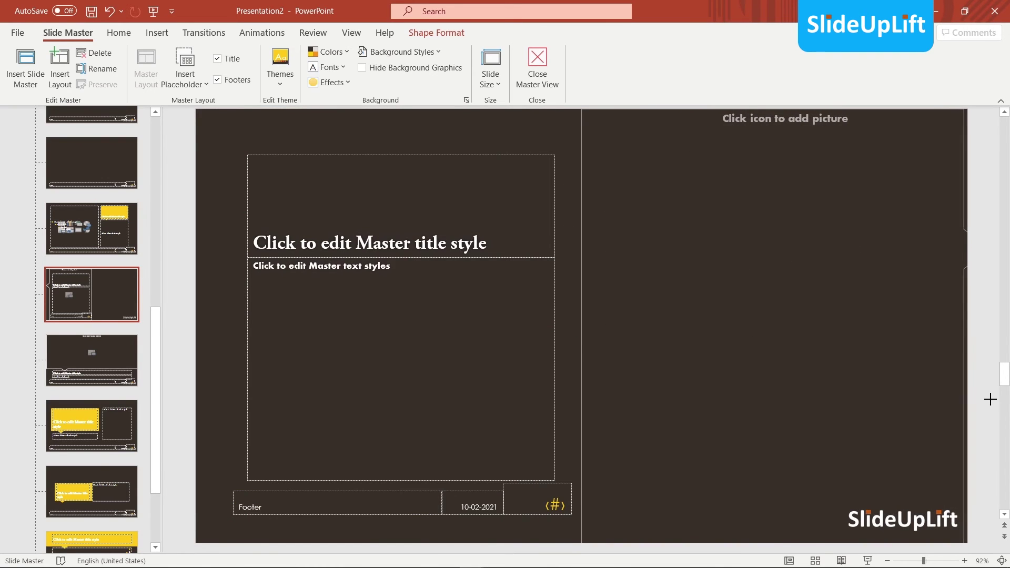
mouse_move(587, 242)
left_mouse_down()
mouse_move(224, 225)
mouse_move(202, 241)
left_mouse_up()
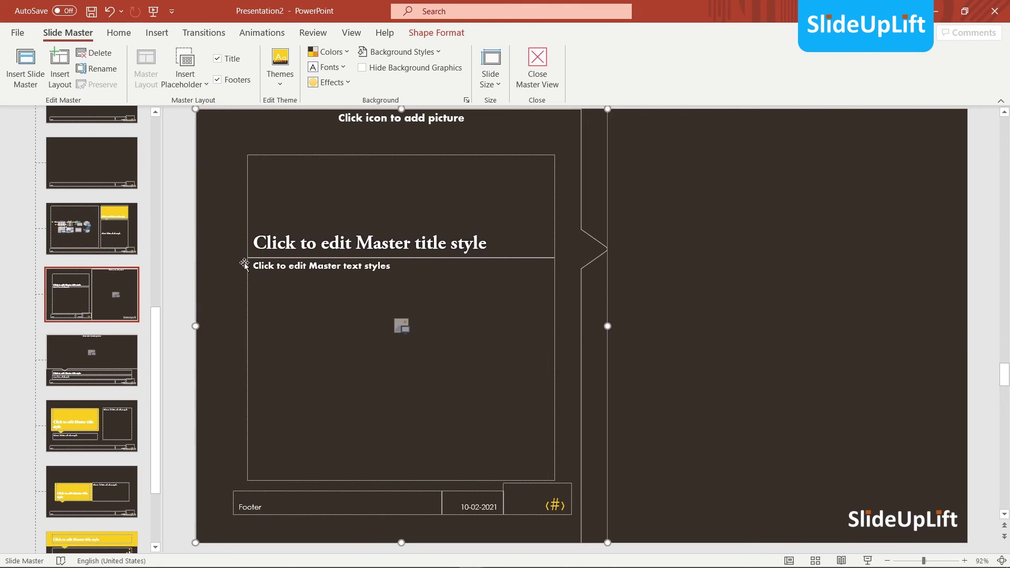
left_click(270, 266, "shift")
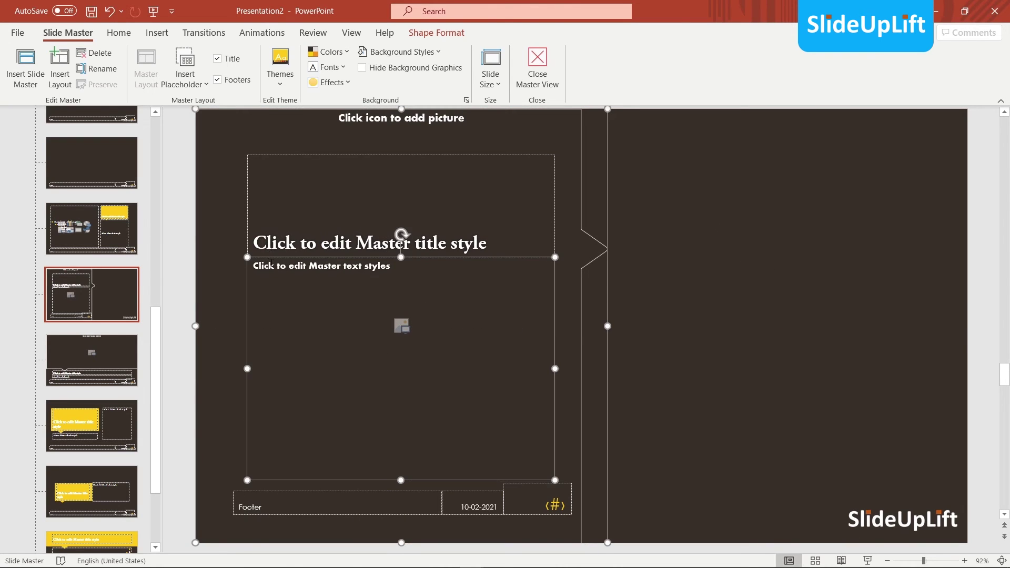
left_click(262, 243, "shift")
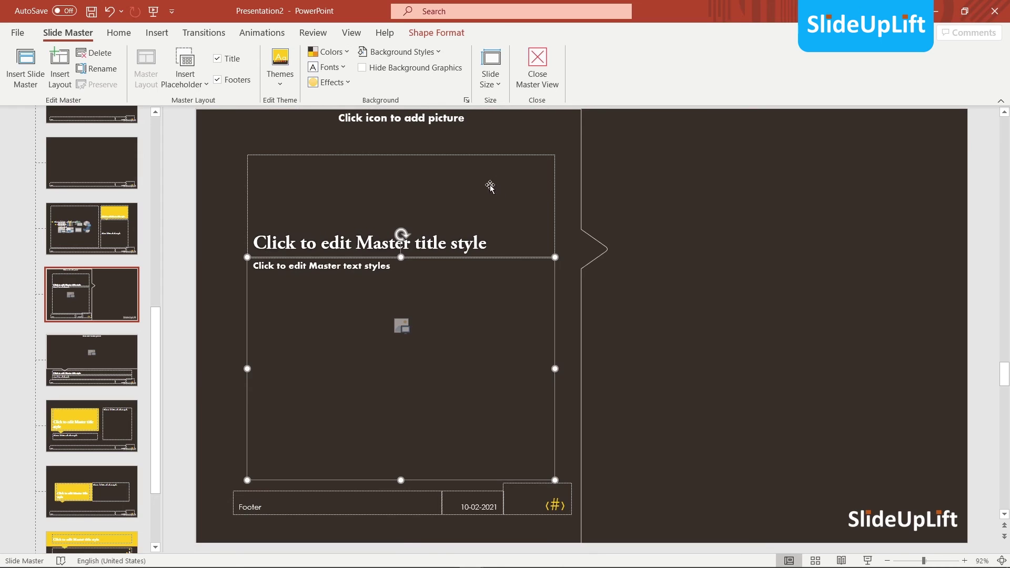
left_click(526, 152)
left_click_drag(610, 183, 902, 185)
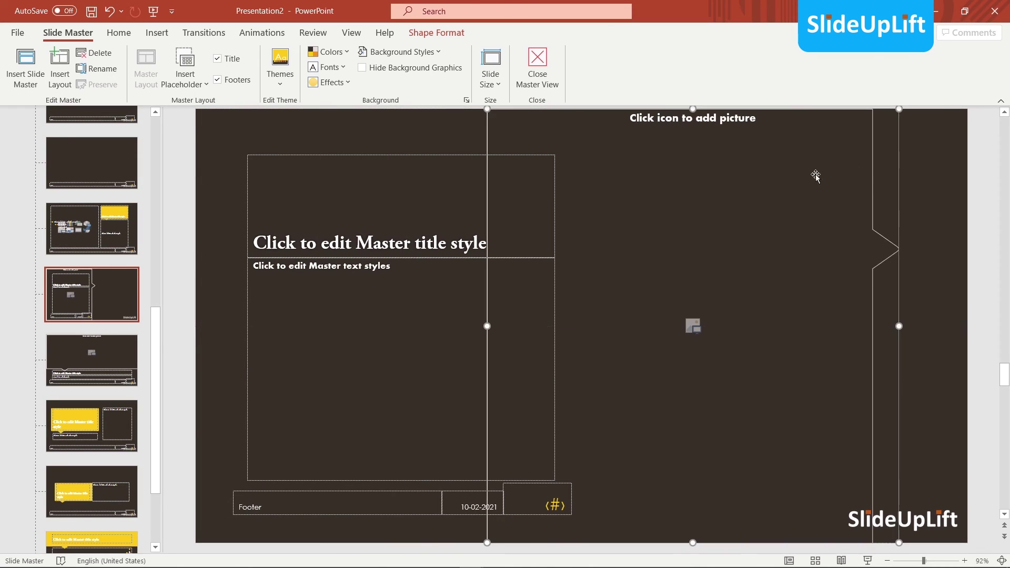
- Move the title and text placeholders to the right half and the picture placeholder to the left
left_click(414, 238)
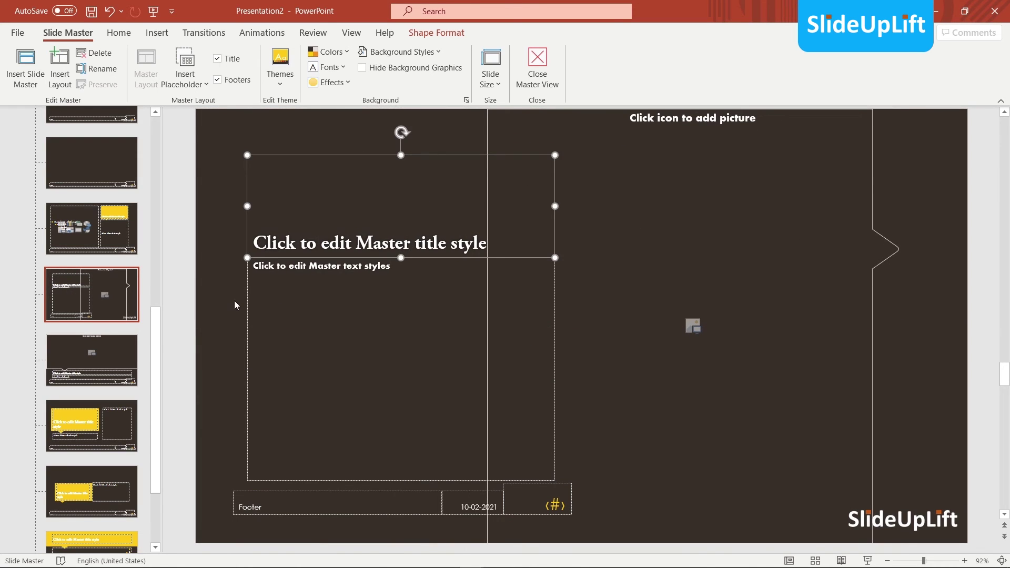
left_click(247, 304, "shift")
left_click(311, 314)
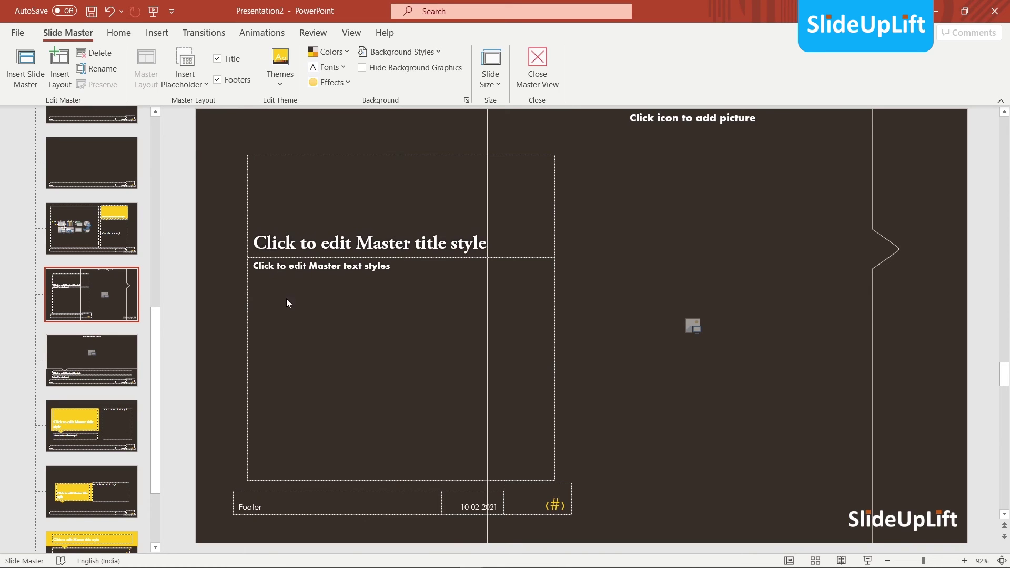
left_click(274, 259)
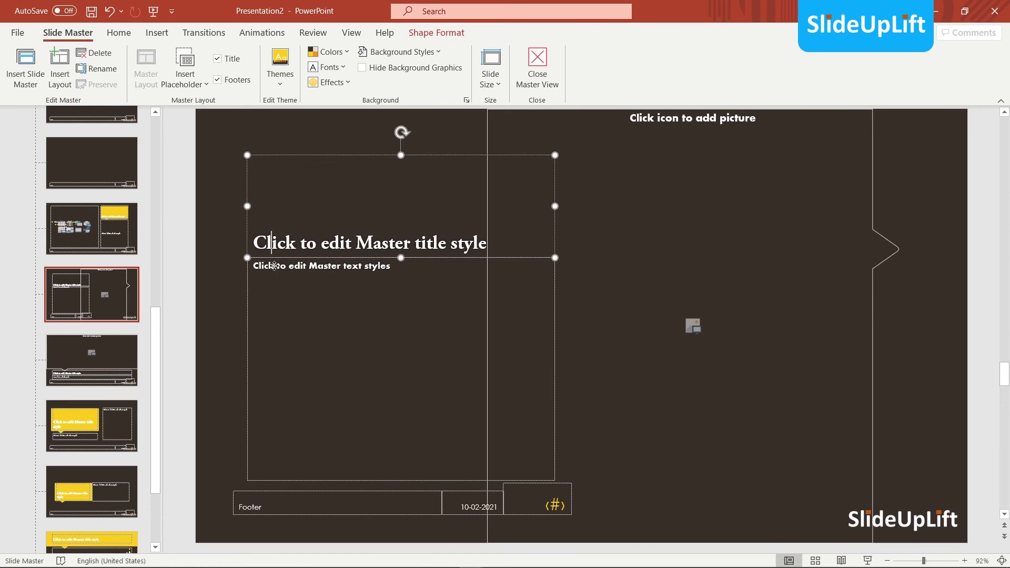
left_click(273, 260, "shift")
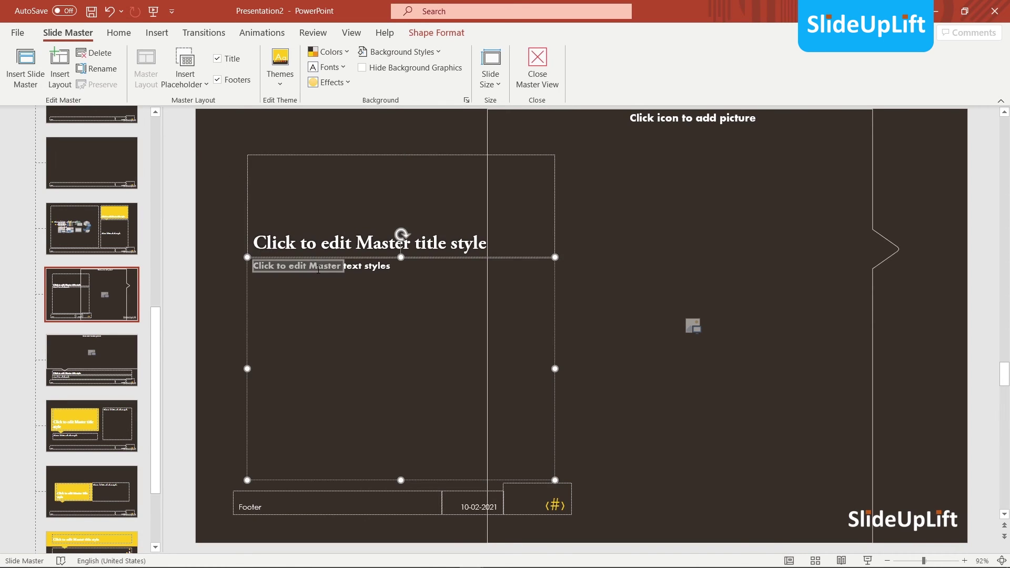
left_click(320, 154)
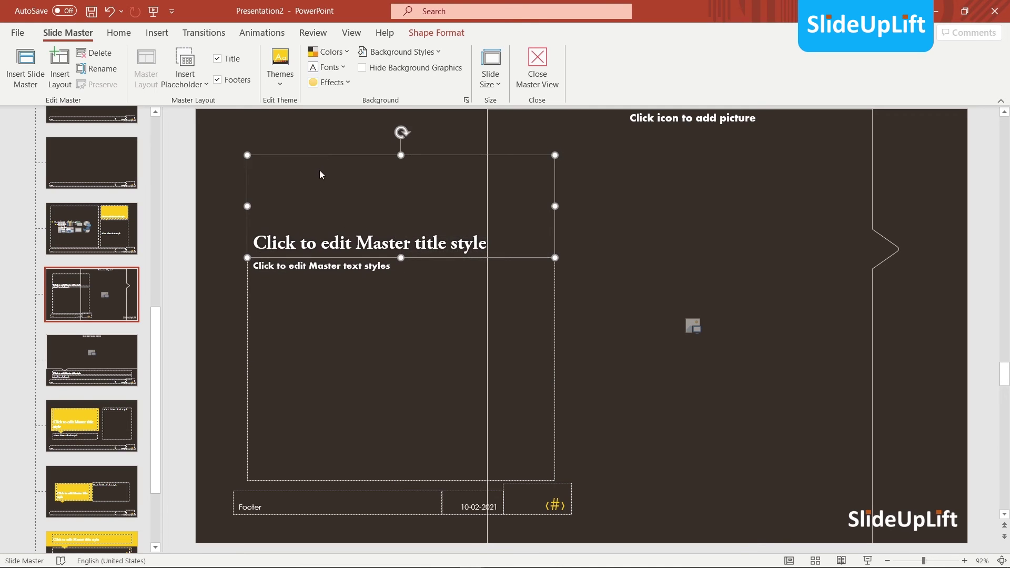
left_click(251, 296, "shift")
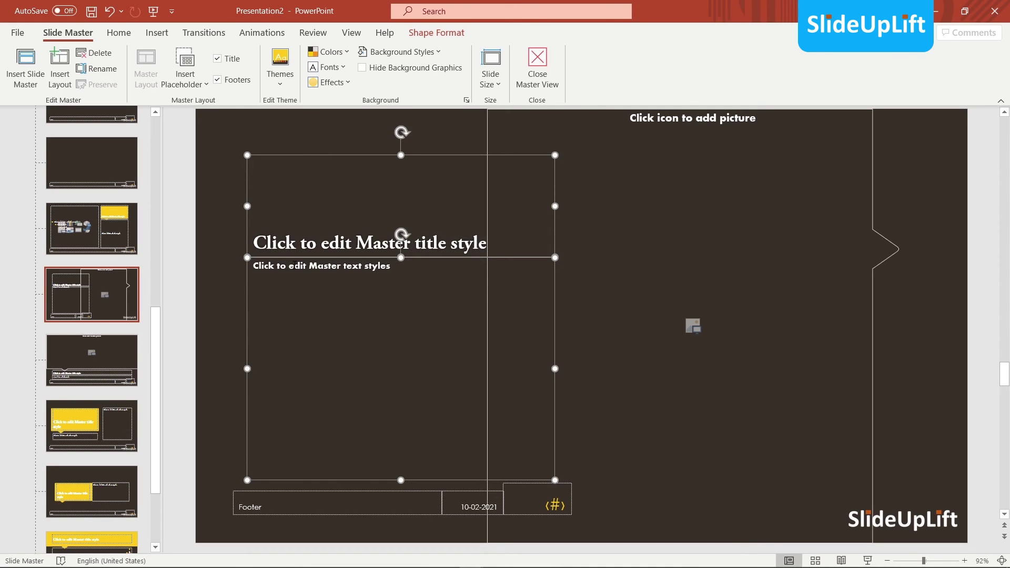
left_click_drag(298, 154, 648, 157)
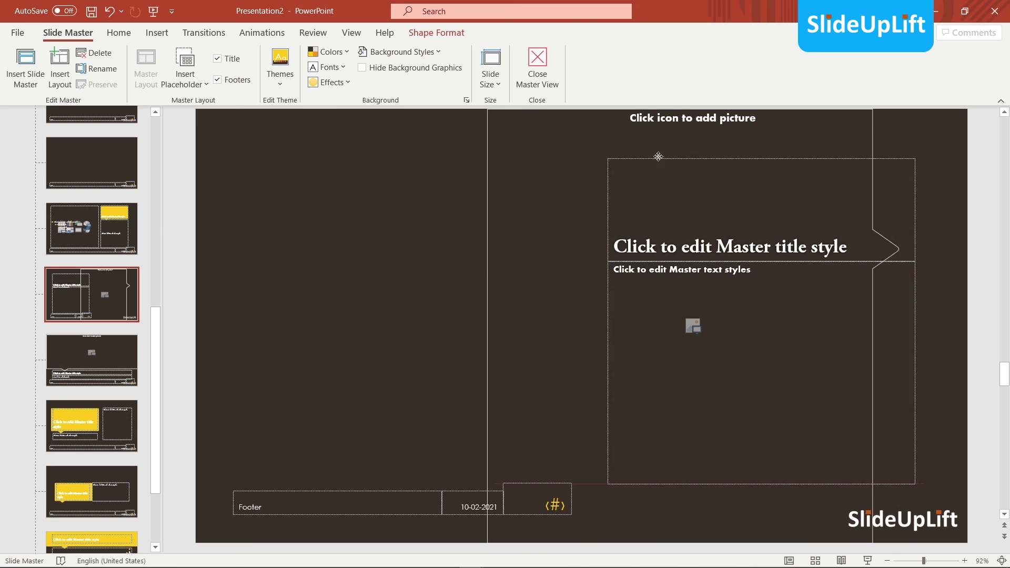
left_click(485, 230)
left_click_drag(485, 229, 196, 230)
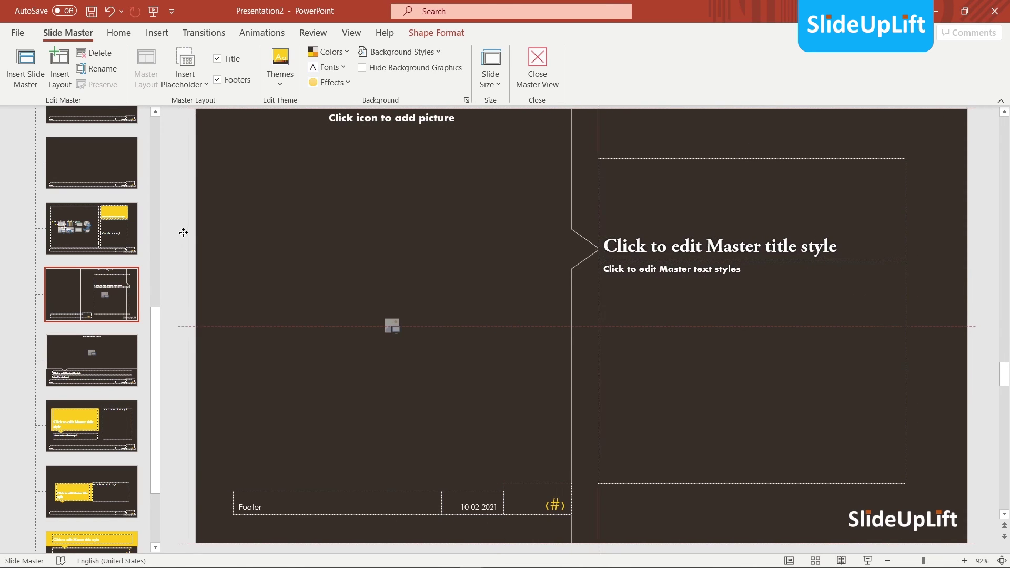
- Move the footer, date and slide-number boxes to the right half of the layout
left_click(380, 493)
left_click(459, 501, "shift")
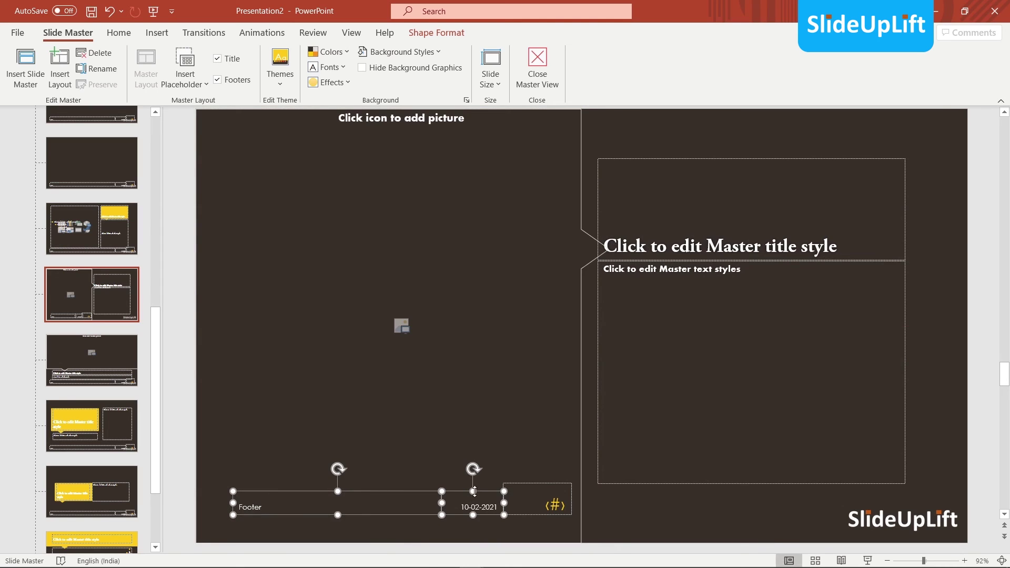
left_click(518, 488, "shift")
left_click(518, 488, "shift")
left_click(519, 484, "shift")
left_click_drag(519, 485, 881, 492)
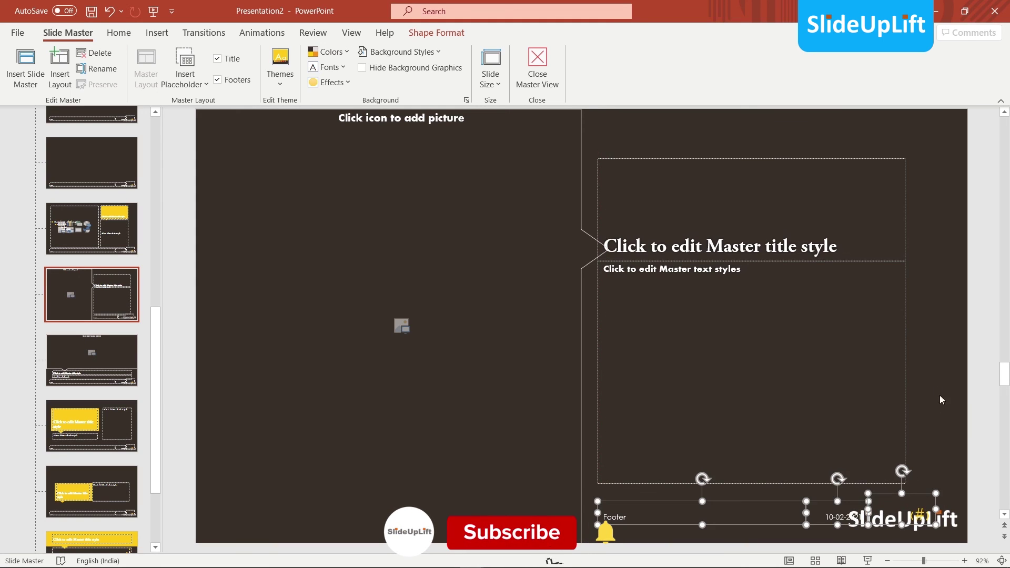
- Shift the title and body text placeholders up and to the right
left_click(763, 158)
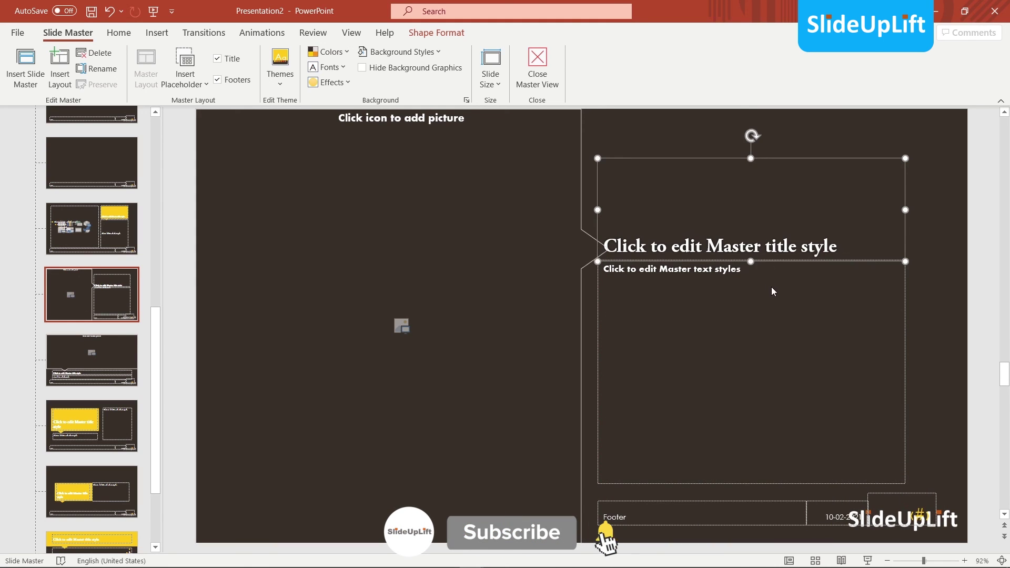
left_click(906, 302, "shift")
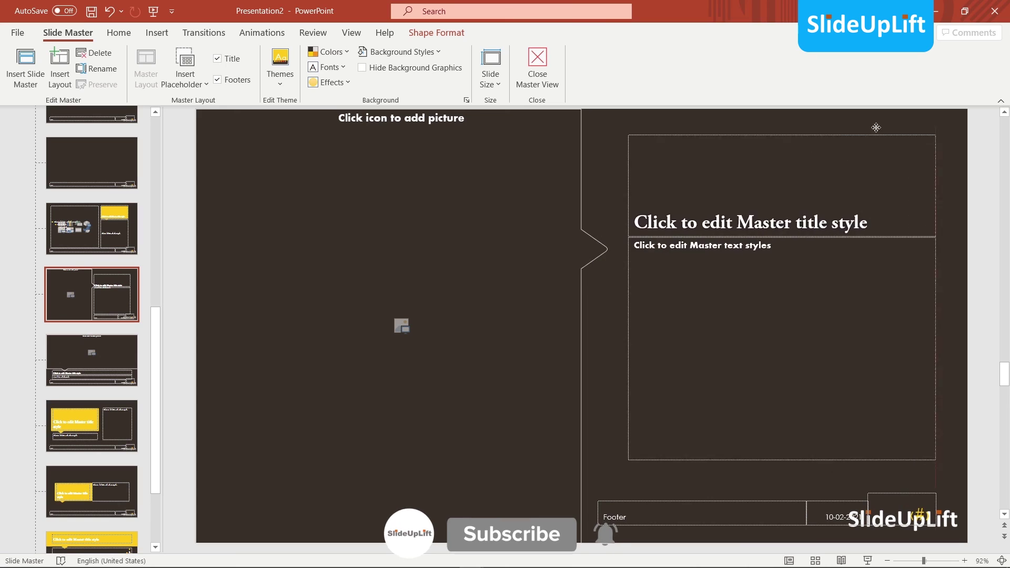
left_click_drag(841, 155, 877, 123)
- Raise the footer, date and slide-number row above the logo and shift it slightly right
left_click(797, 502)
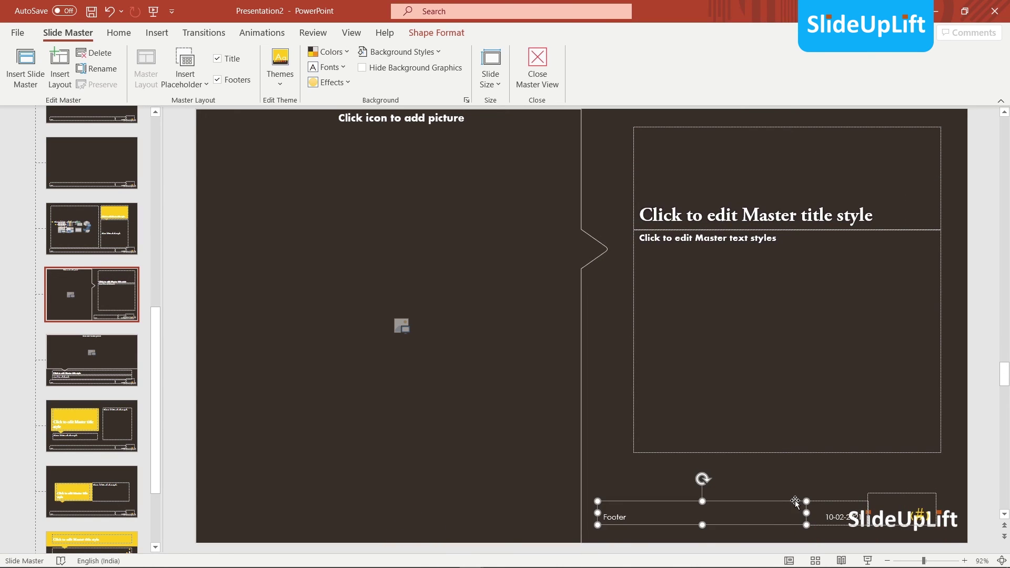
left_click(819, 500, "shift")
left_click(880, 496, "shift")
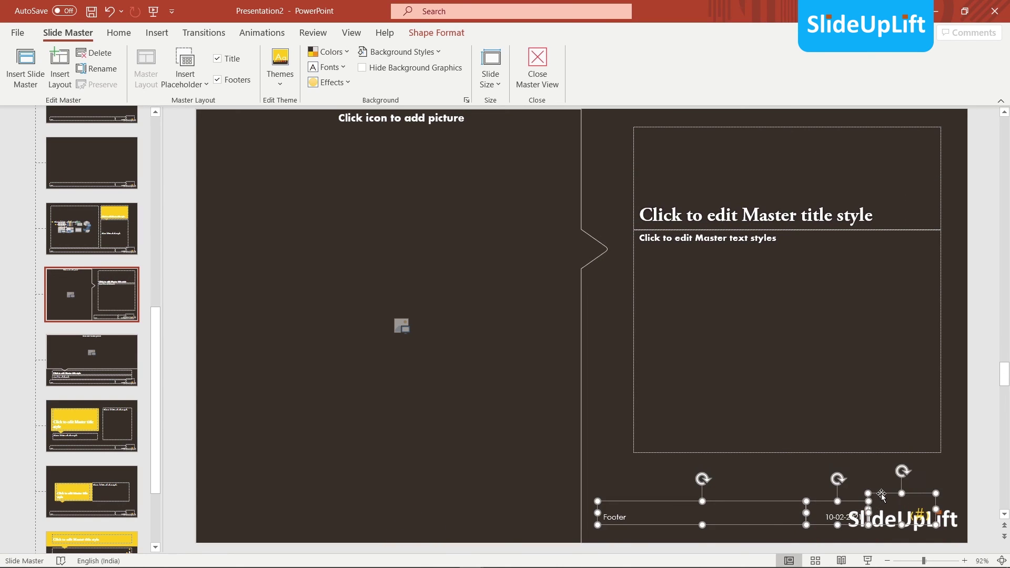
left_click_drag(879, 497, 898, 464)
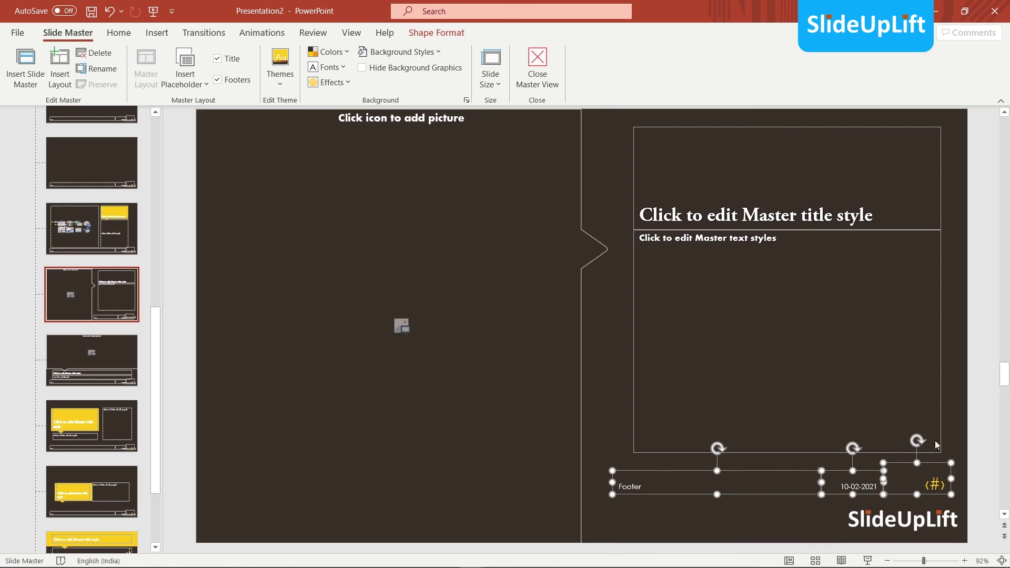
left_click(964, 368)
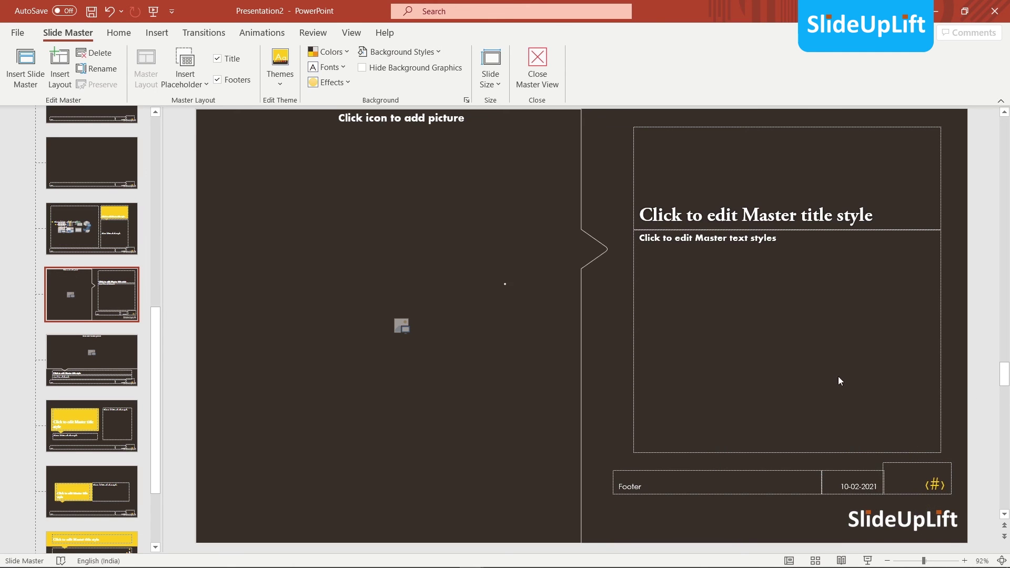